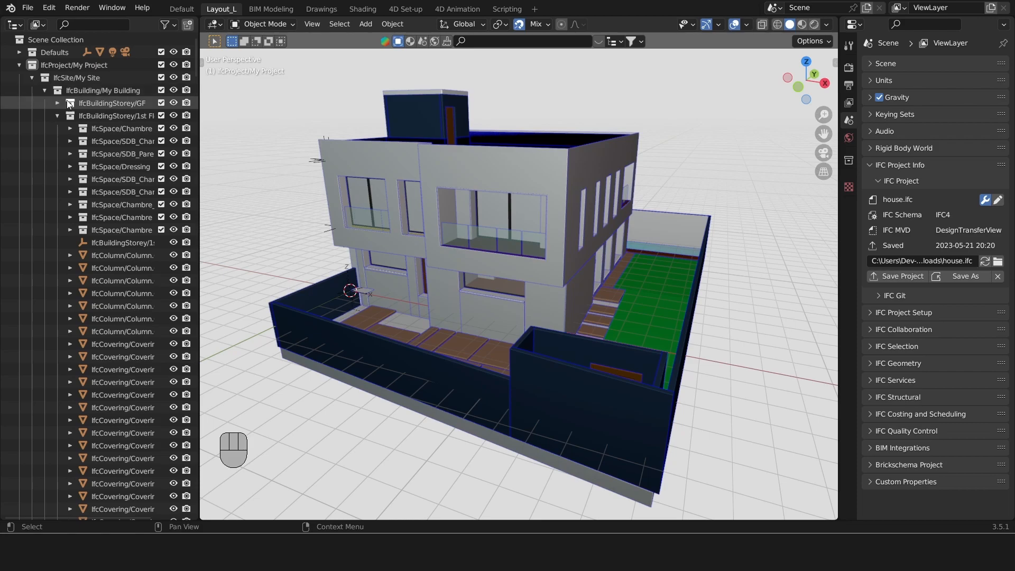
Collapse the IfcSite/My Site branch and select the door type IfcDoorType/P1 within the Types collection.
{"action": "left_click", "coordinate": [31, 79]}
{"action": "left_click", "coordinate": [30, 80]}
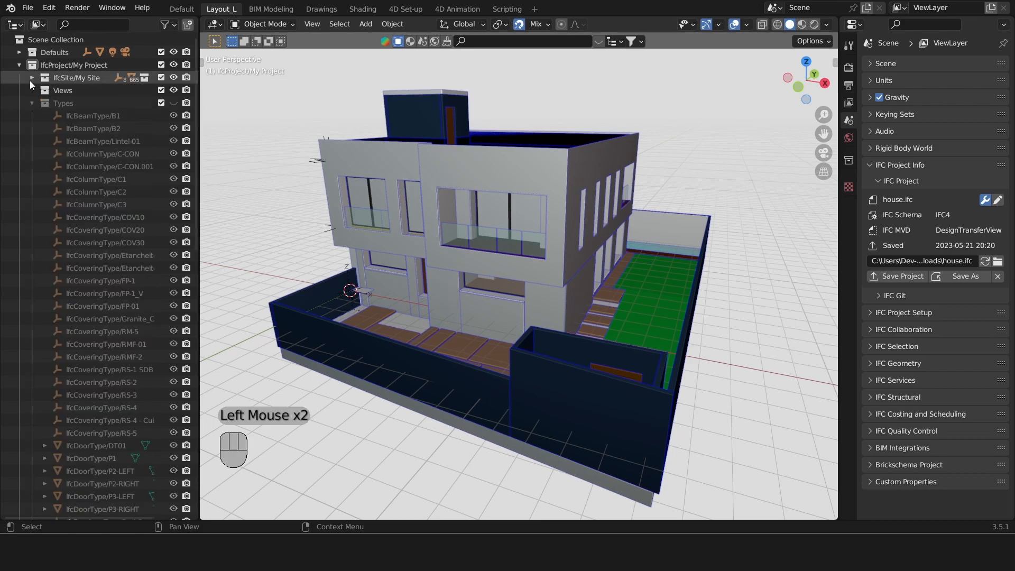
{"action": "left_click", "coordinate": [46, 102]}
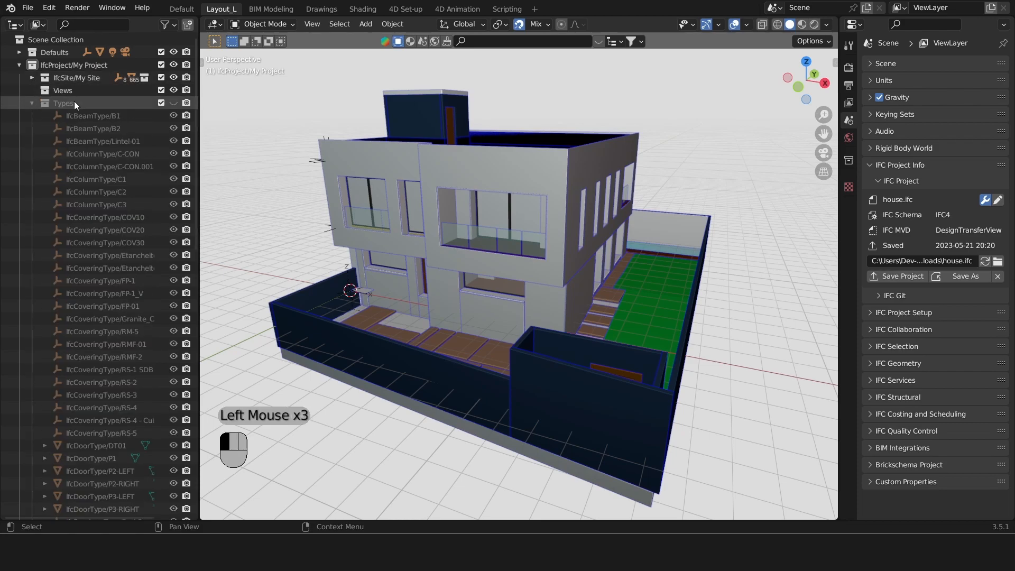
{"action": "left_click", "coordinate": [32, 103]}
{"action": "left_click", "coordinate": [32, 102]}
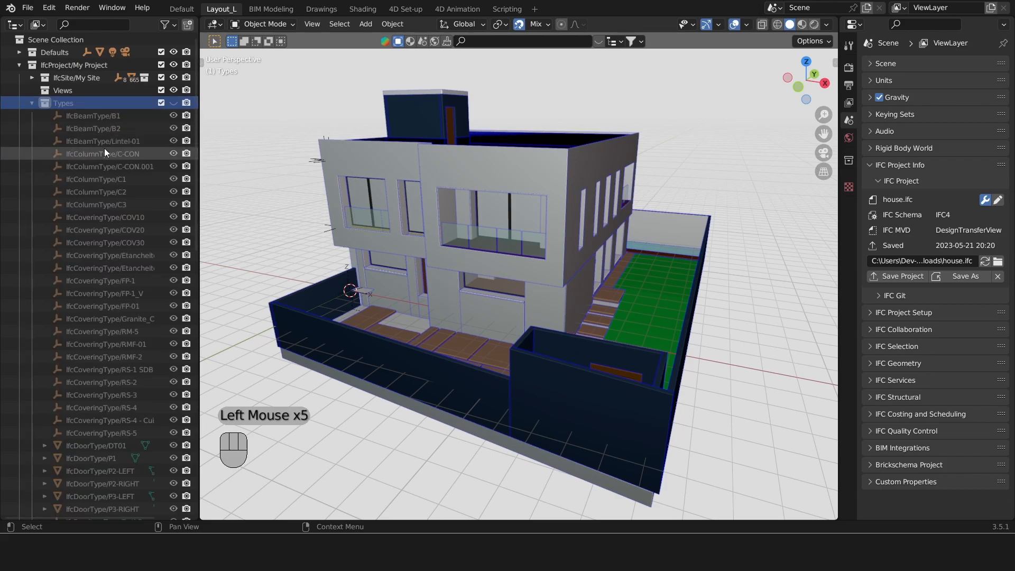
{"action": "scroll", "coordinate": [104, 149], "scroll_direction": "down", "scroll_amount": 6}
{"action": "scroll", "coordinate": [105, 153], "scroll_direction": "down", "scroll_amount": 5}
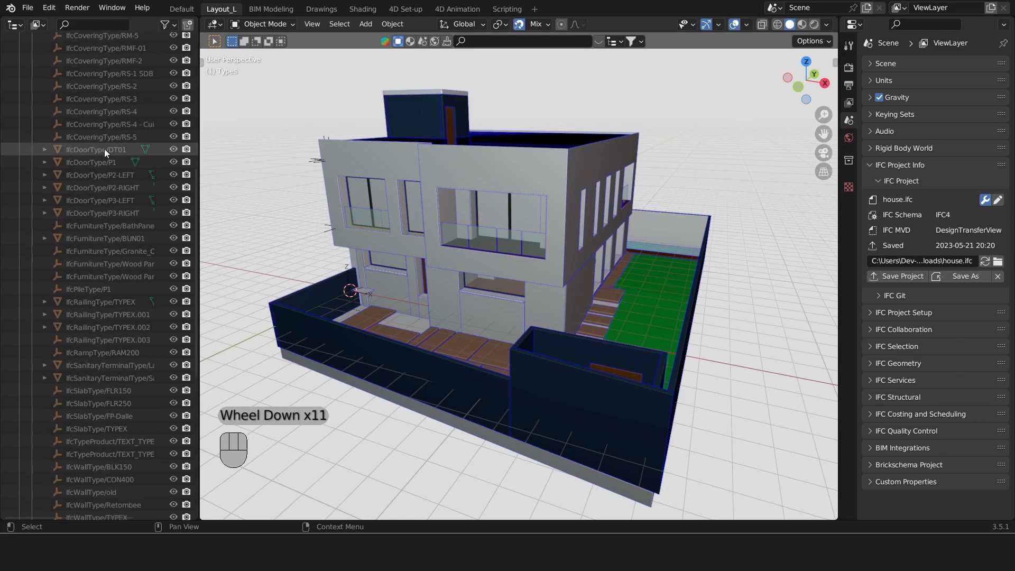
{"action": "left_click", "coordinate": [85, 163]}
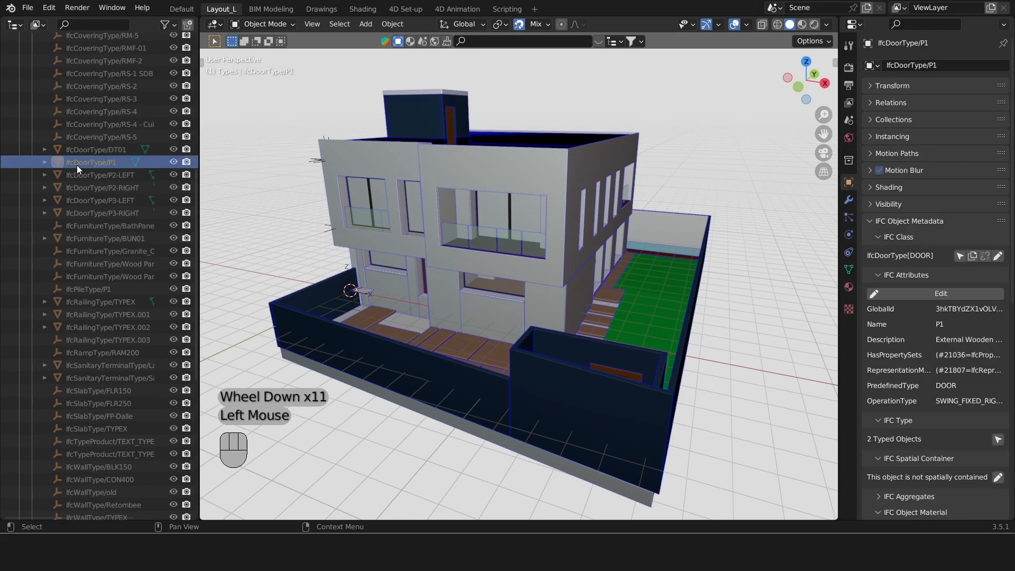
Filter the outliner for DOORTYPE and select the P1 door type among the matching types.
{"action": "double_click", "coordinate": [98, 25]}
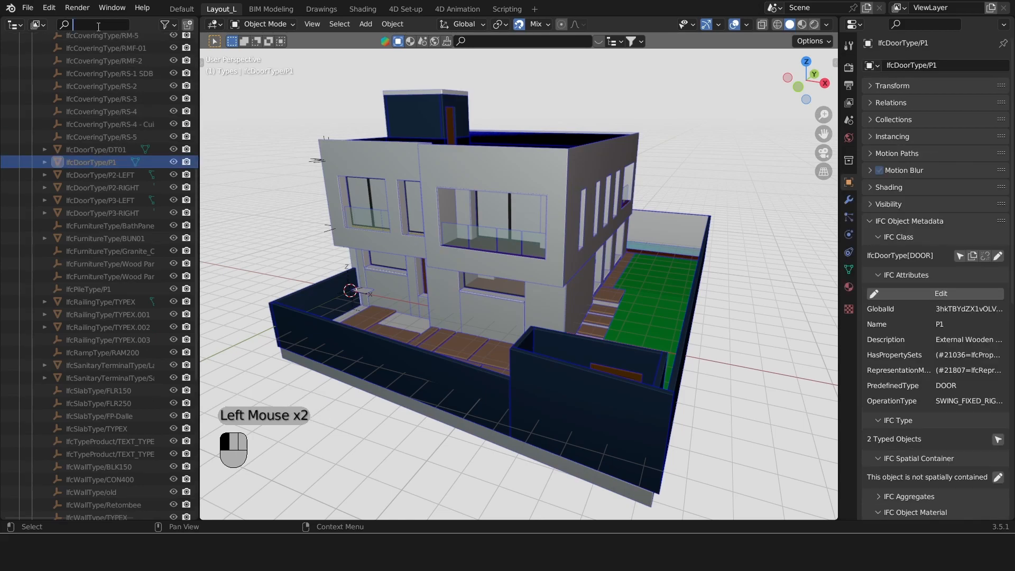
{"action": "type", "text": "DOORTYPE"}
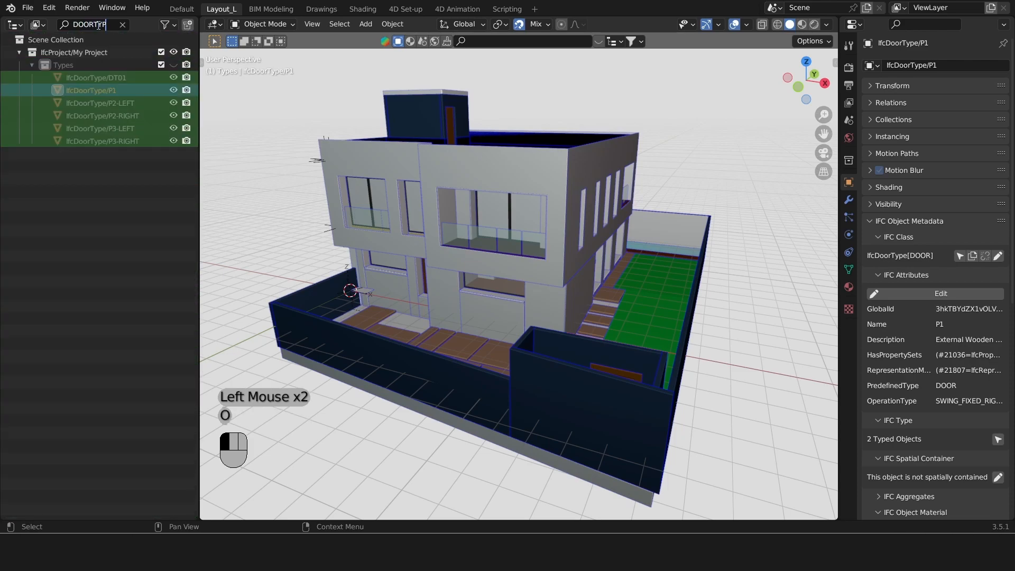
{"action": "left_click", "coordinate": [117, 106]}
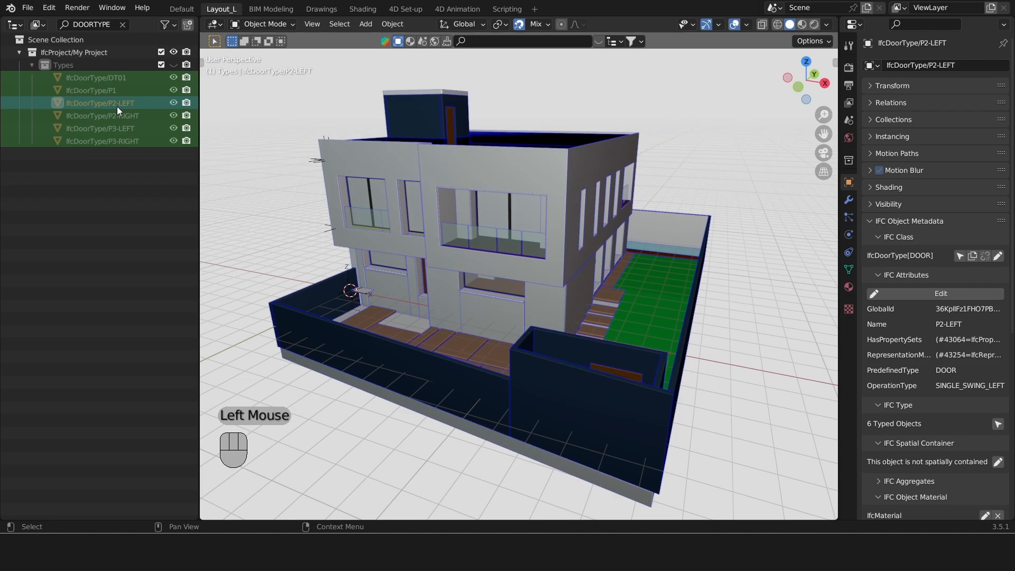
{"action": "left_click", "coordinate": [120, 91]}
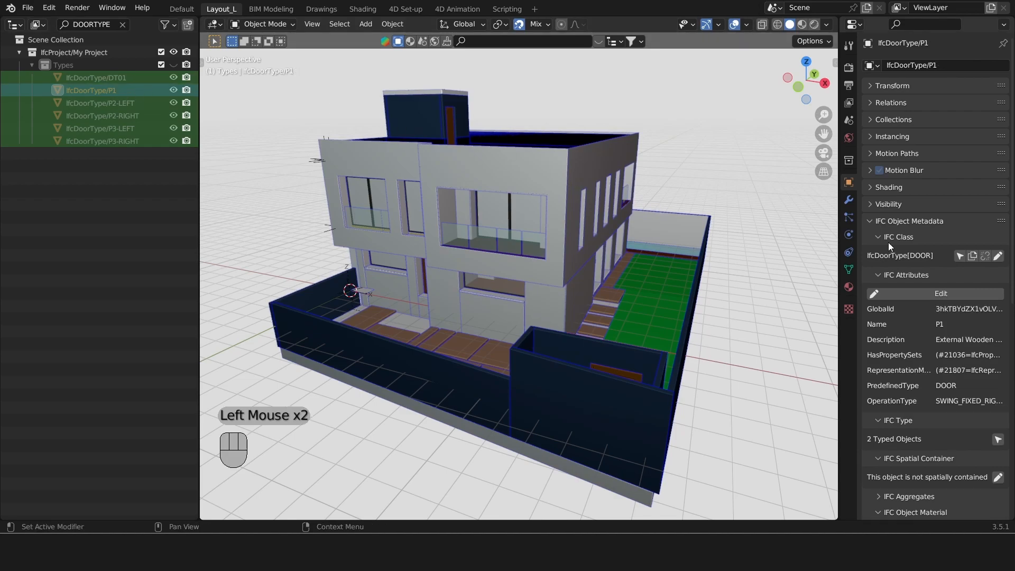
Widen the properties editor and reveal its category icons to read the P1 door type's IFC metadata.
{"action": "left_click_drag", "start_coordinate": [859, 279], "coordinate": [756, 281]}
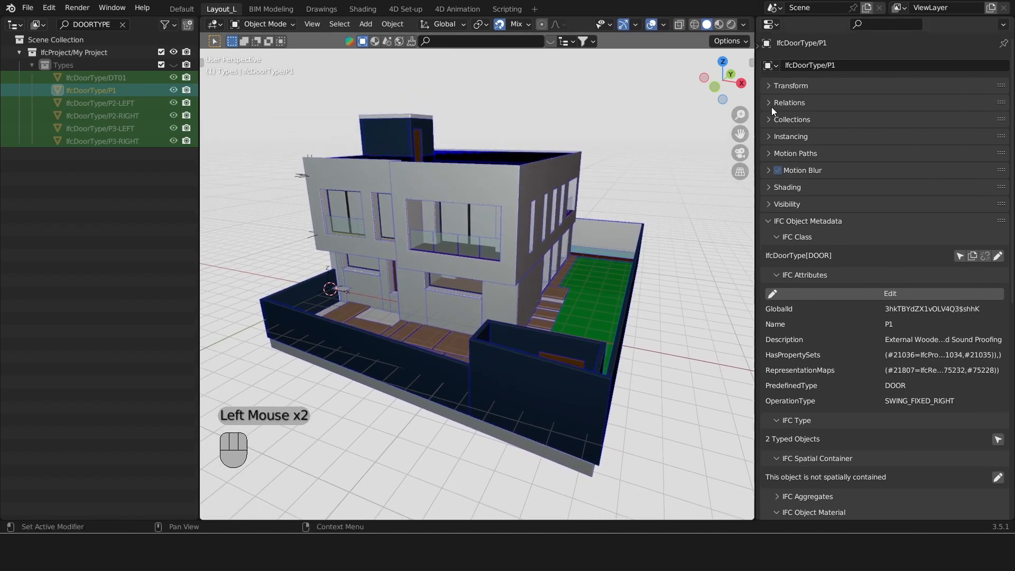
{"action": "left_click", "coordinate": [758, 46]}
{"action": "left_click", "coordinate": [769, 185]}
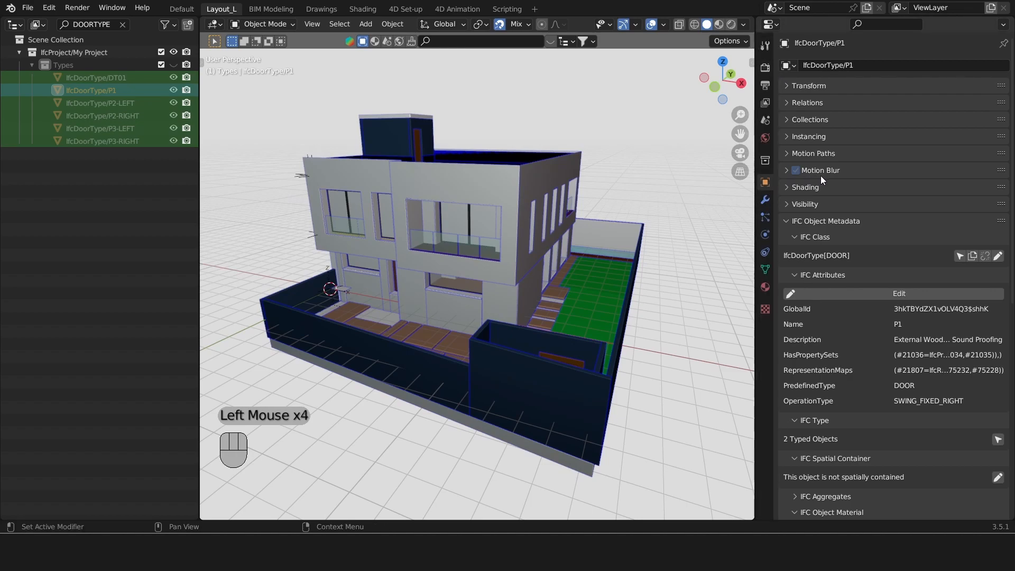
{"action": "scroll", "coordinate": [822, 176], "scroll_direction": "down", "scroll_amount": 3}
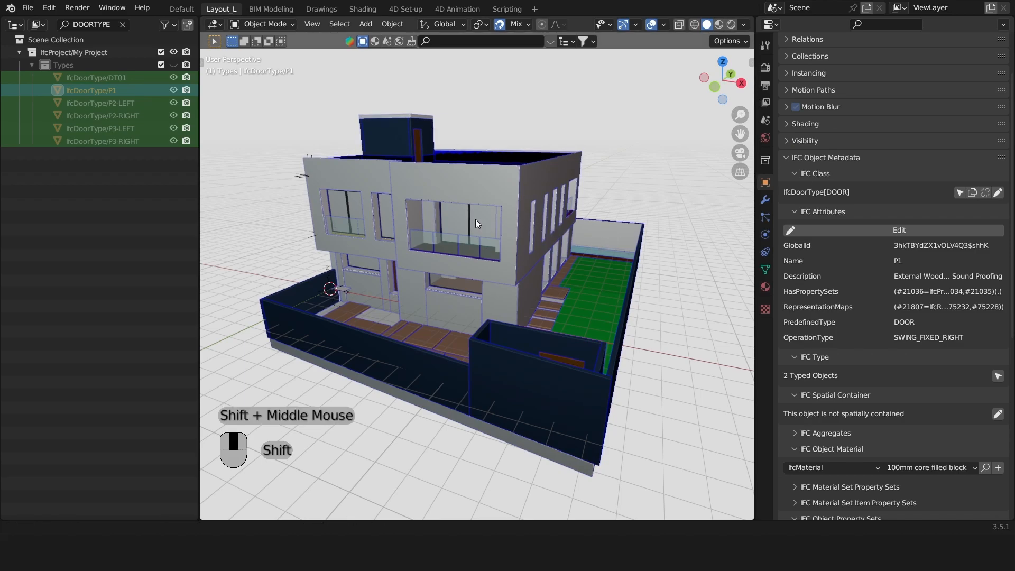
{"action": "middle_click_drag", "start_coordinate": [476, 219], "coordinate": [486, 222], "text": "shift"}
{"action": "scroll", "coordinate": [941, 212], "scroll_direction": "down", "scroll_amount": 3}
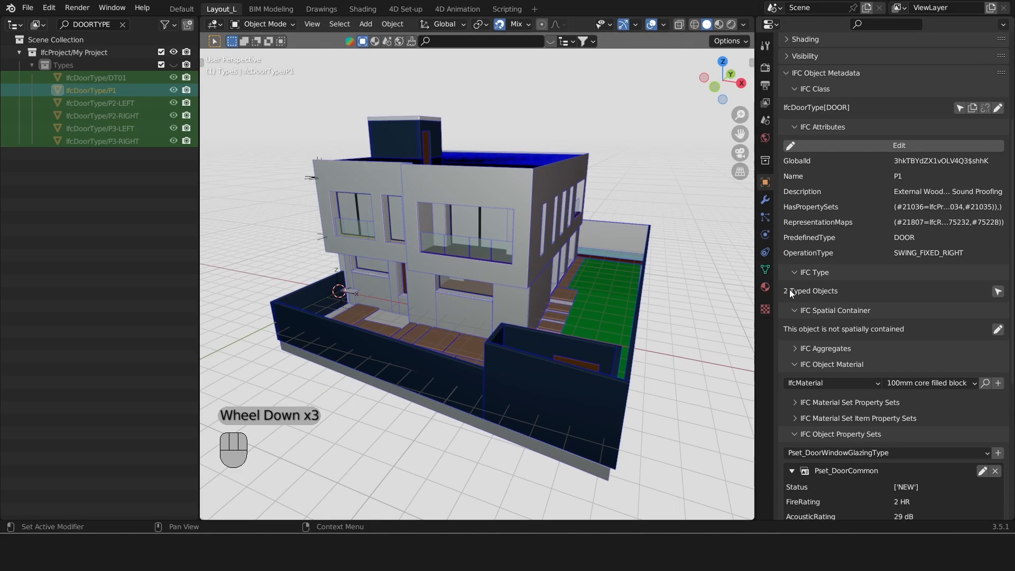
Select all objects typed as P1 and view where these doors sit in the house model.
{"action": "left_click", "coordinate": [999, 291]}
{"action": "middle_click_drag", "start_coordinate": [678, 242], "coordinate": [427, 301]}
{"action": "scroll", "coordinate": [489, 291], "scroll_direction": "up", "scroll_amount": 1}
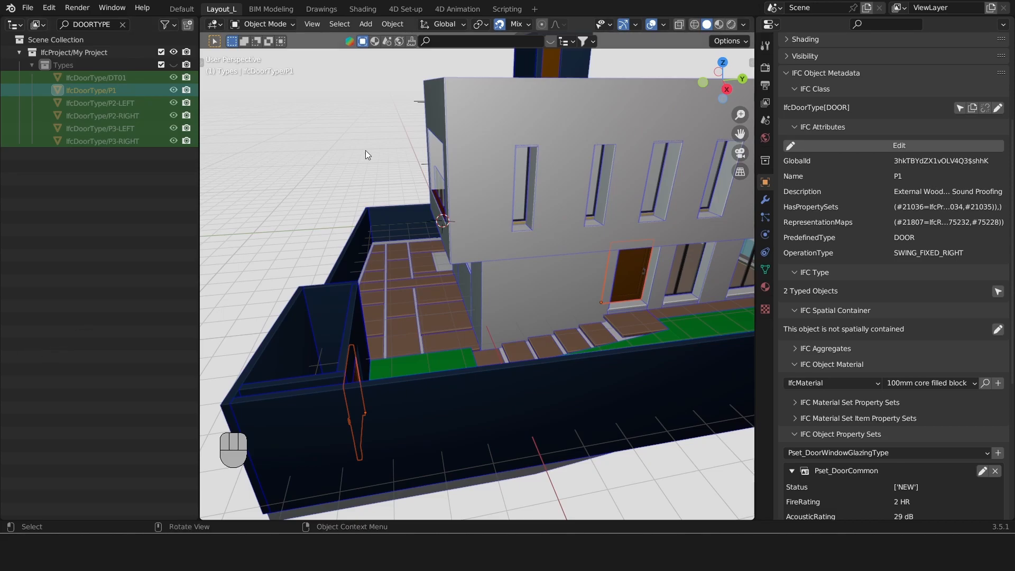
{"action": "scroll", "coordinate": [365, 150], "scroll_direction": "down", "scroll_amount": 2}
{"action": "middle_click_drag", "start_coordinate": [377, 237], "coordinate": [446, 249]}
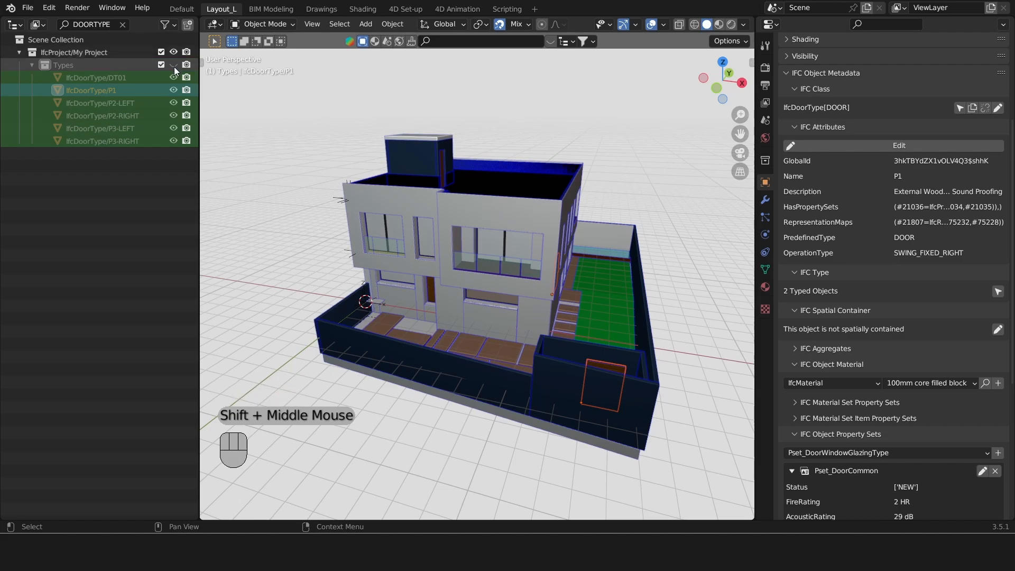
Unhide the Types collection, isolate the IfcDoorType/P1 object and frame it in the viewport.
{"action": "left_click", "coordinate": [173, 65]}
{"action": "left_click", "coordinate": [107, 91]}
{"action": "left_click", "coordinate": [107, 90]}
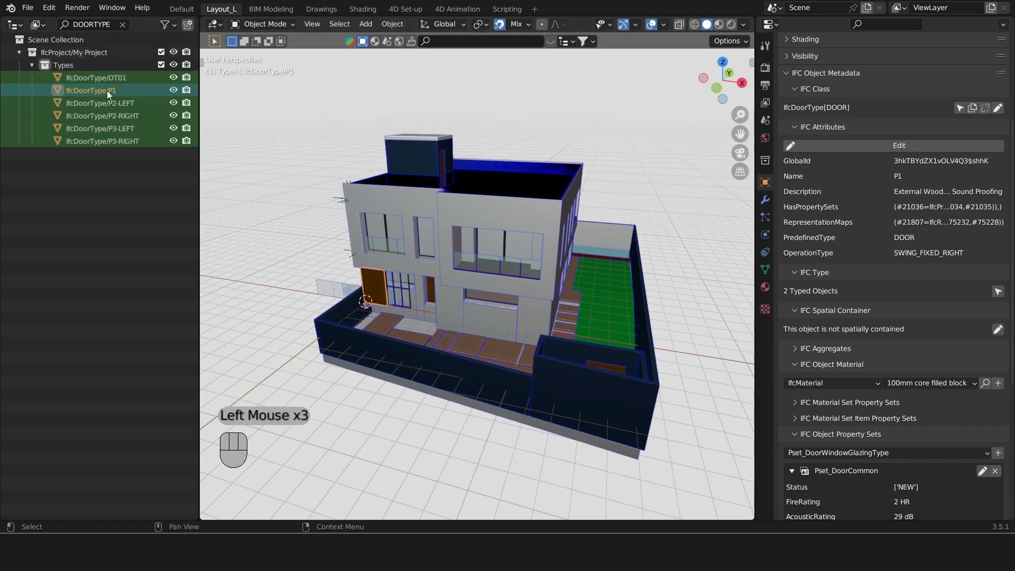
{"action": "scroll", "coordinate": [373, 290], "scroll_direction": "up", "scroll_amount": 2}
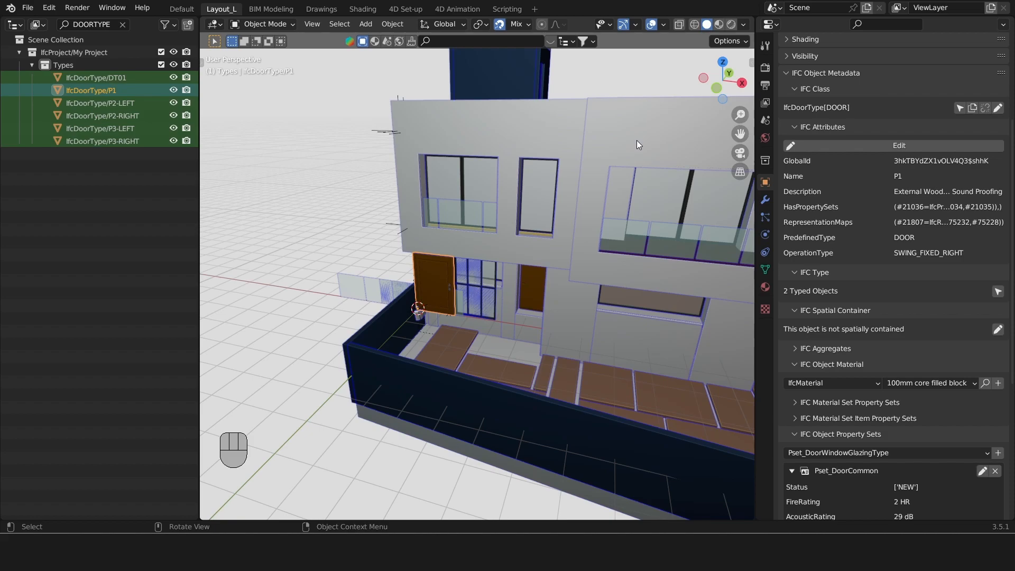
{"action": "key", "text": "shift+h"}
{"action": "key", "text": "KP_Decimal"}
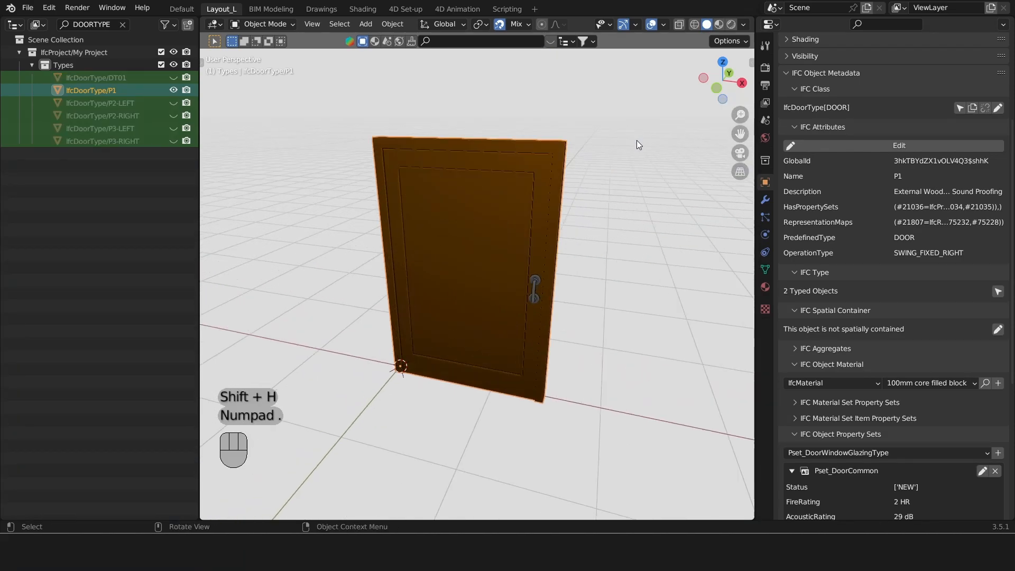
{"action": "left_click", "coordinate": [617, 148]}
{"action": "scroll", "coordinate": [617, 147], "scroll_direction": "down", "scroll_amount": 3}
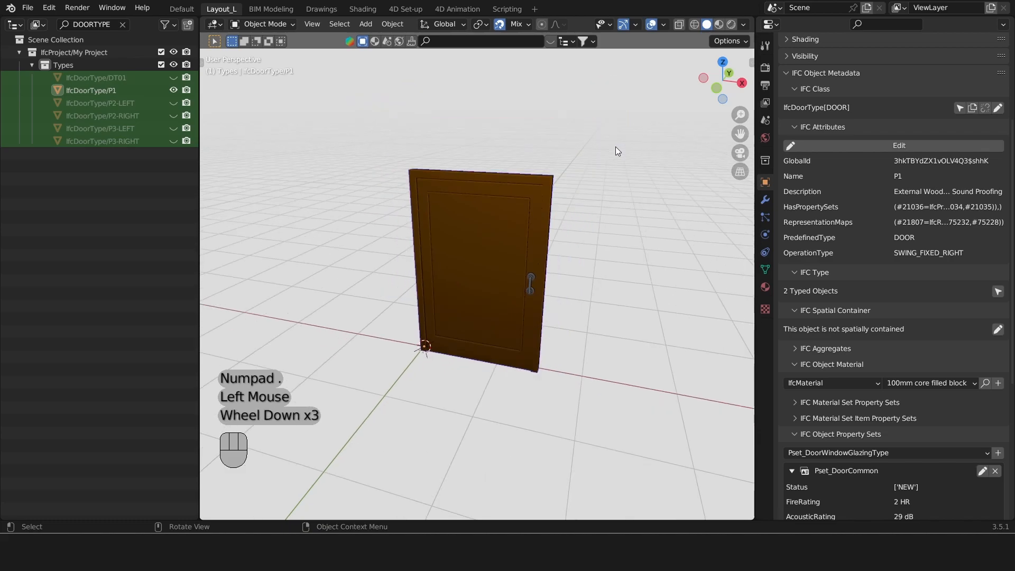
{"action": "middle_click_drag", "start_coordinate": [600, 153], "coordinate": [561, 179], "text": "shift"}
{"action": "left_click", "coordinate": [521, 213]}
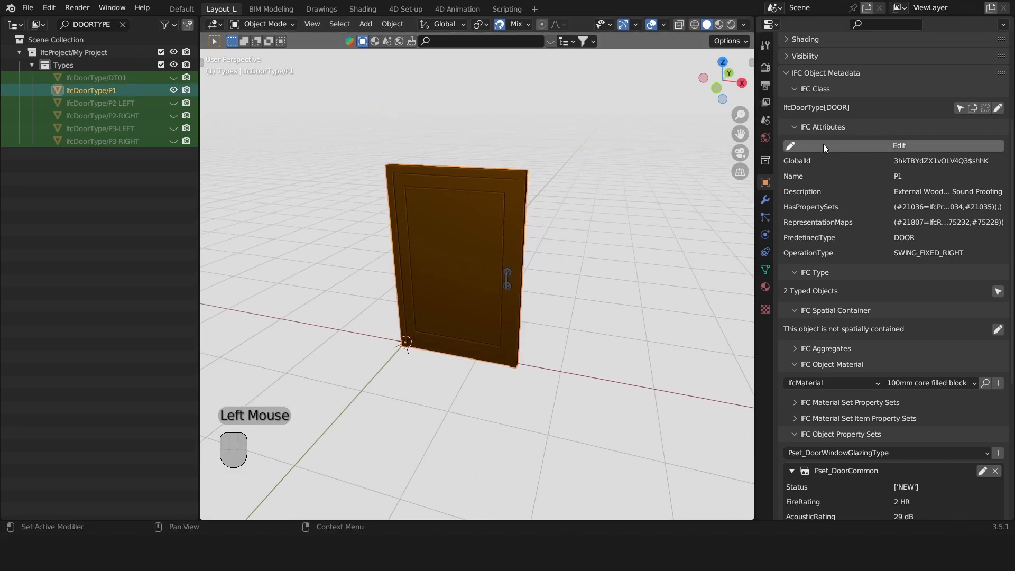
Examine the P1 door type's IFC data, including its aggregates, material set property sets, item property sets and Pset_DoorCommon.
{"action": "scroll", "coordinate": [901, 171], "scroll_direction": "down", "scroll_amount": 4}
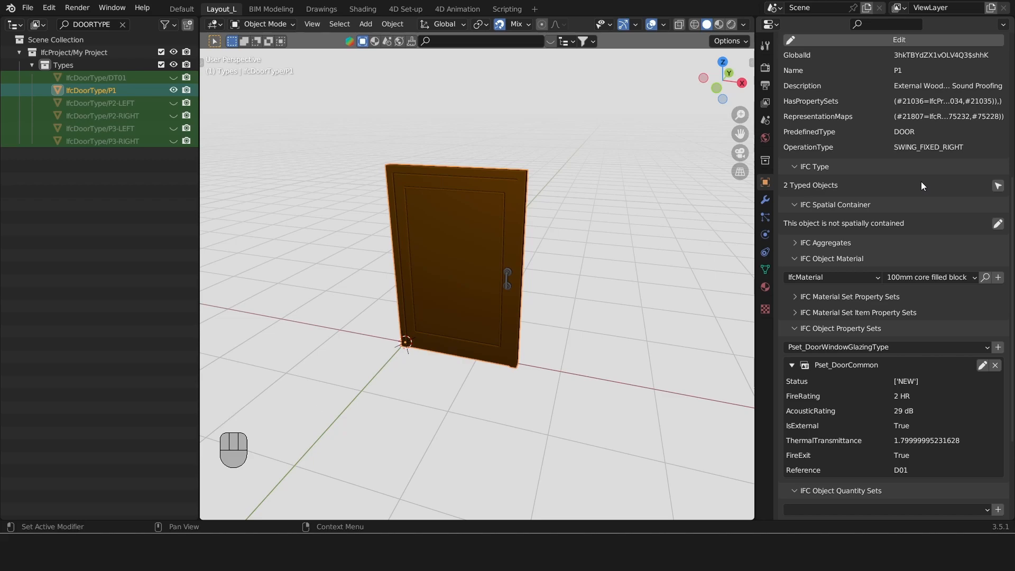
{"action": "scroll", "coordinate": [923, 180], "scroll_direction": "down", "scroll_amount": 2}
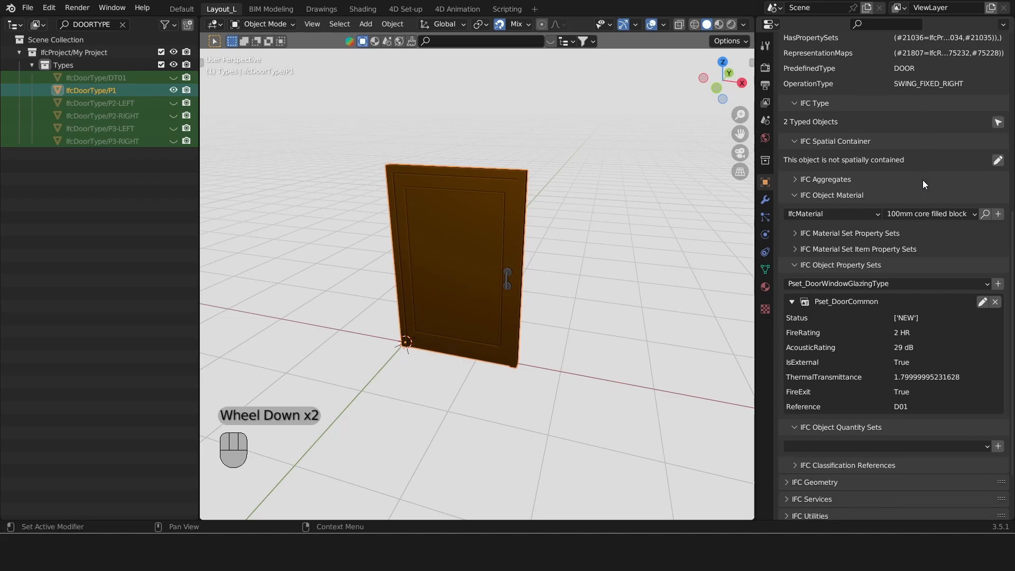
{"action": "left_click", "coordinate": [902, 179]}
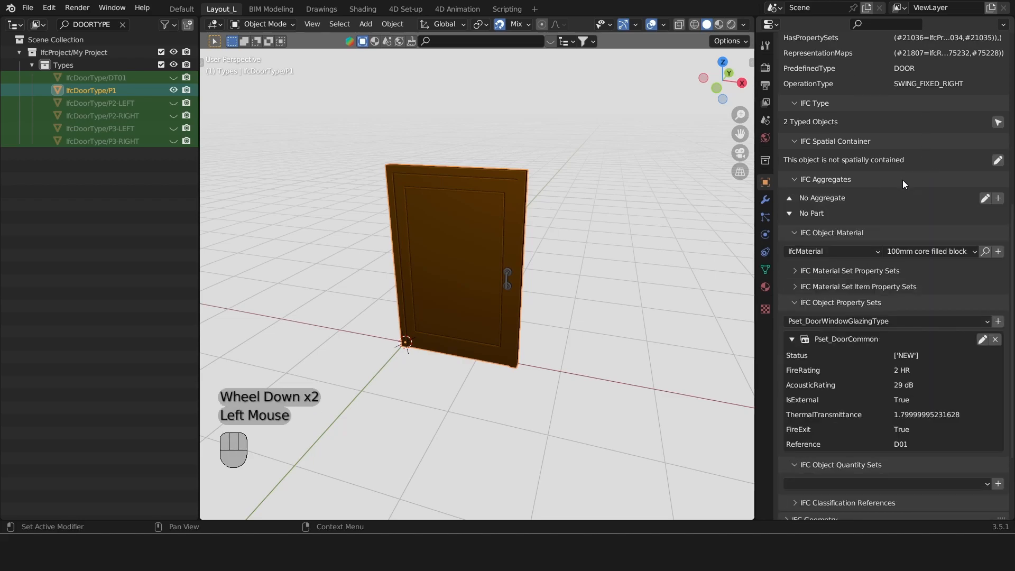
{"action": "scroll", "coordinate": [902, 180], "scroll_direction": "down", "scroll_amount": 2}
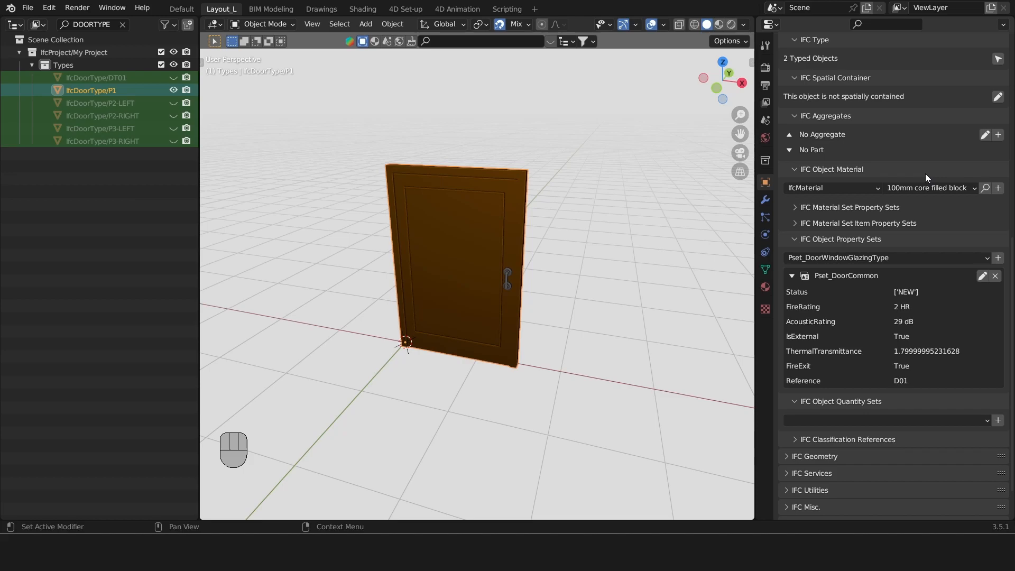
{"action": "left_click", "coordinate": [926, 208]}
{"action": "left_click", "coordinate": [927, 243]}
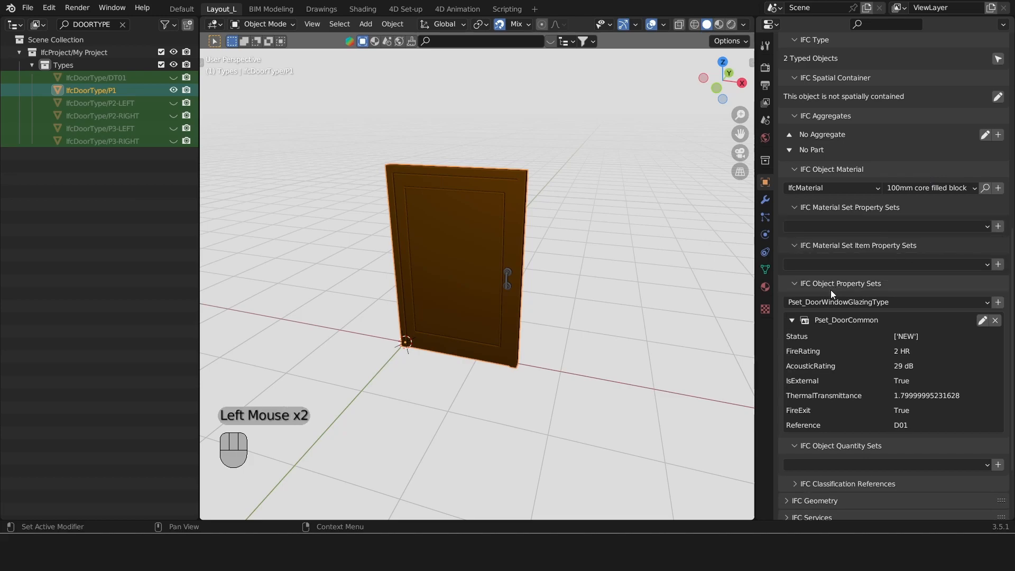
{"action": "scroll", "coordinate": [839, 287], "scroll_direction": "down", "scroll_amount": 3}
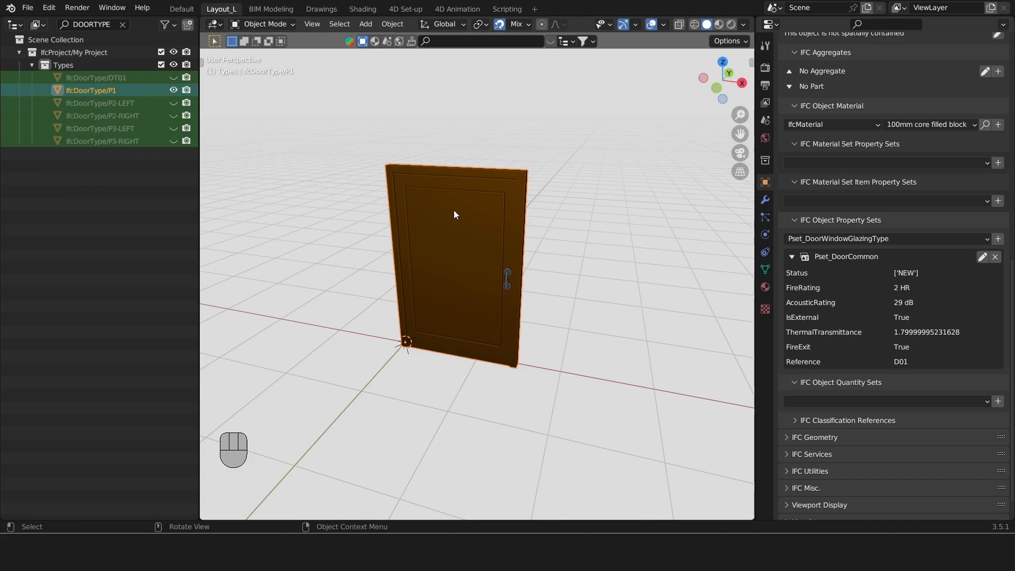
{"action": "scroll", "coordinate": [466, 219], "scroll_direction": "down", "scroll_amount": 2}
Inspect the isolated P1 door from a different angle and clear its selection.
{"action": "left_click", "coordinate": [467, 218]}
{"action": "middle_click_drag", "start_coordinate": [467, 218], "coordinate": [525, 279], "text": "shift"}
{"action": "left_click", "coordinate": [543, 248]}
{"action": "scroll", "coordinate": [512, 258], "scroll_direction": "up", "scroll_amount": 1}
{"action": "left_click", "coordinate": [512, 218]}
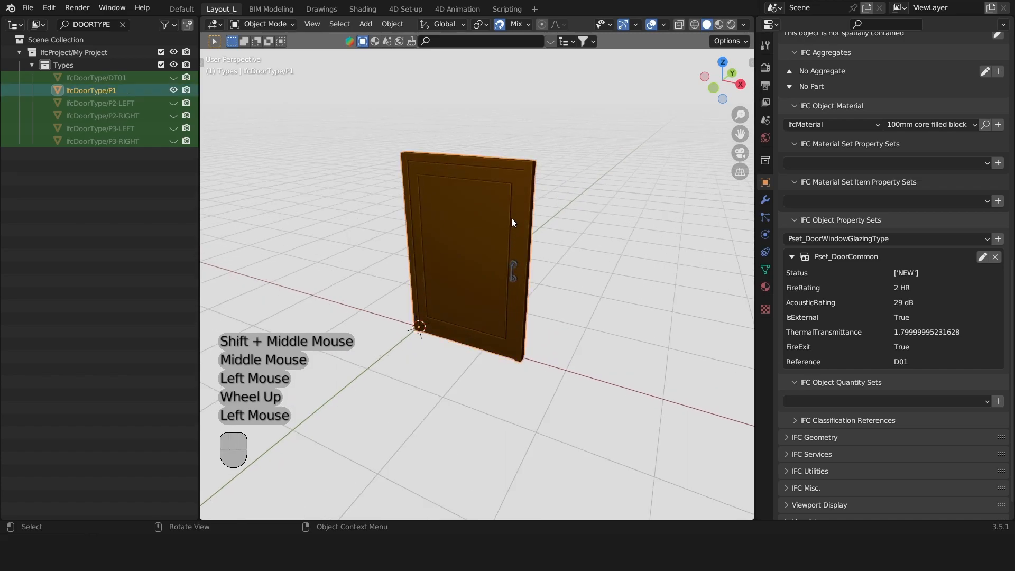
{"action": "middle_click_drag", "start_coordinate": [505, 220], "coordinate": [486, 222]}
{"action": "left_click", "coordinate": [512, 136]}
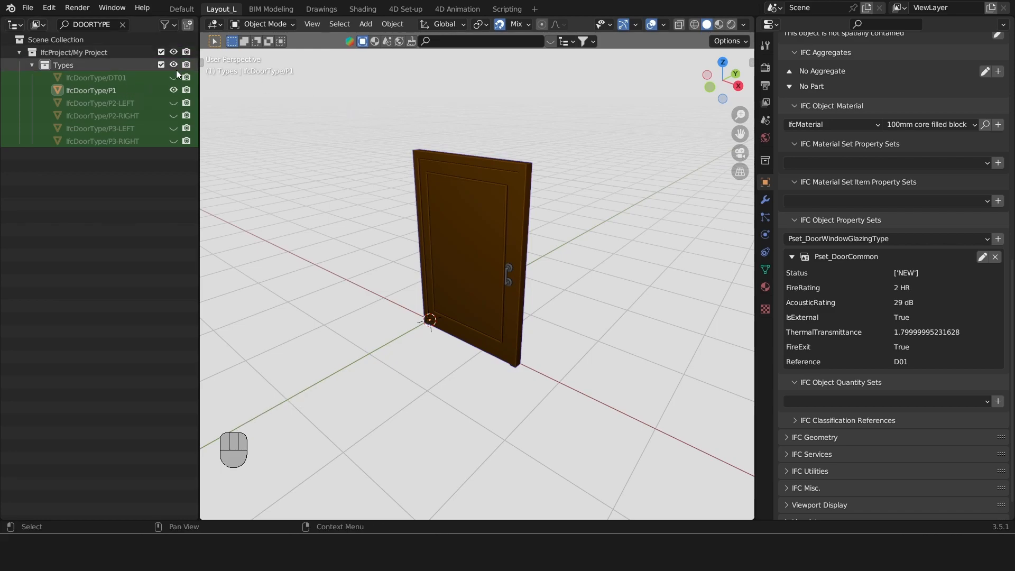
Filter the outliner for WALL, select IfcWall/WAL75 in the GF storey, and toggle its visibility on and off.
{"action": "left_click", "coordinate": [114, 22]}
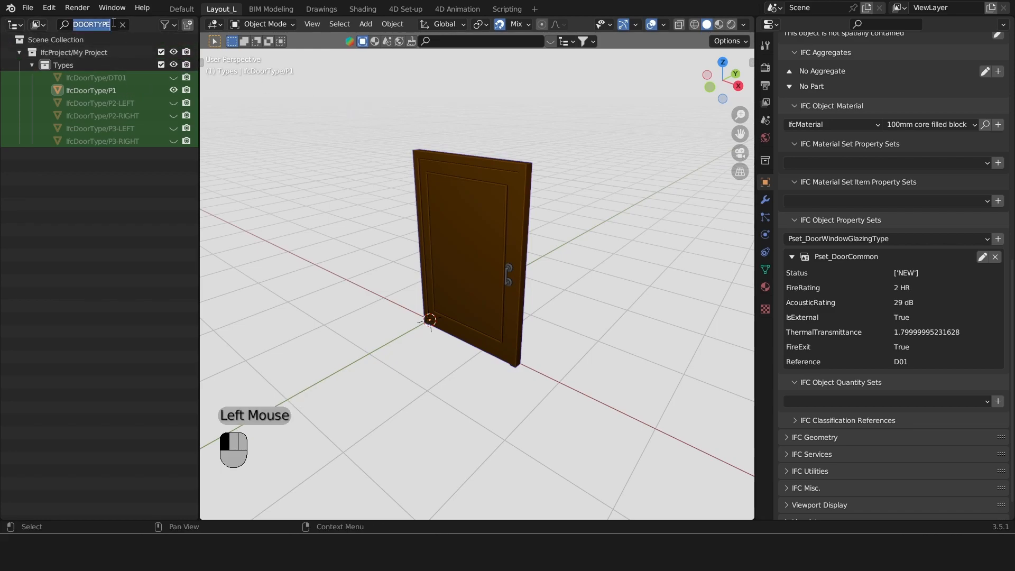
{"action": "type", "text": "WALL"}
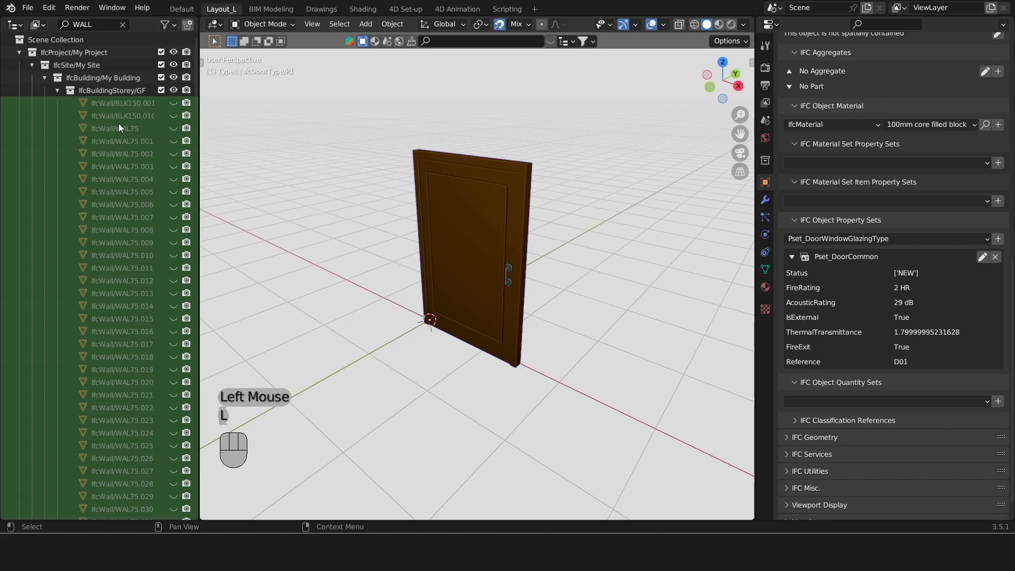
{"action": "left_click", "coordinate": [167, 128]}
{"action": "left_click", "coordinate": [174, 128]}
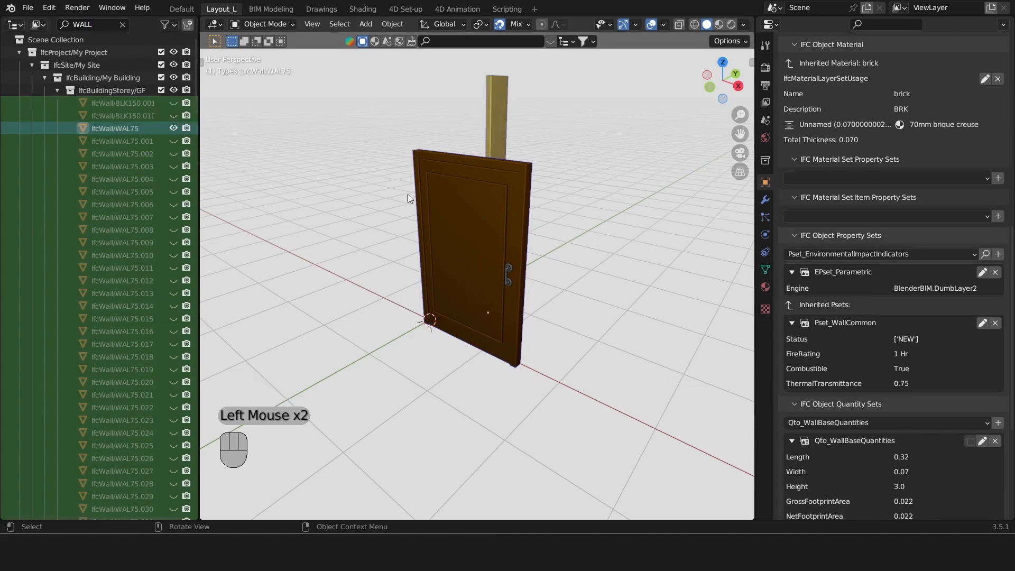
{"action": "left_click", "coordinate": [173, 128]}
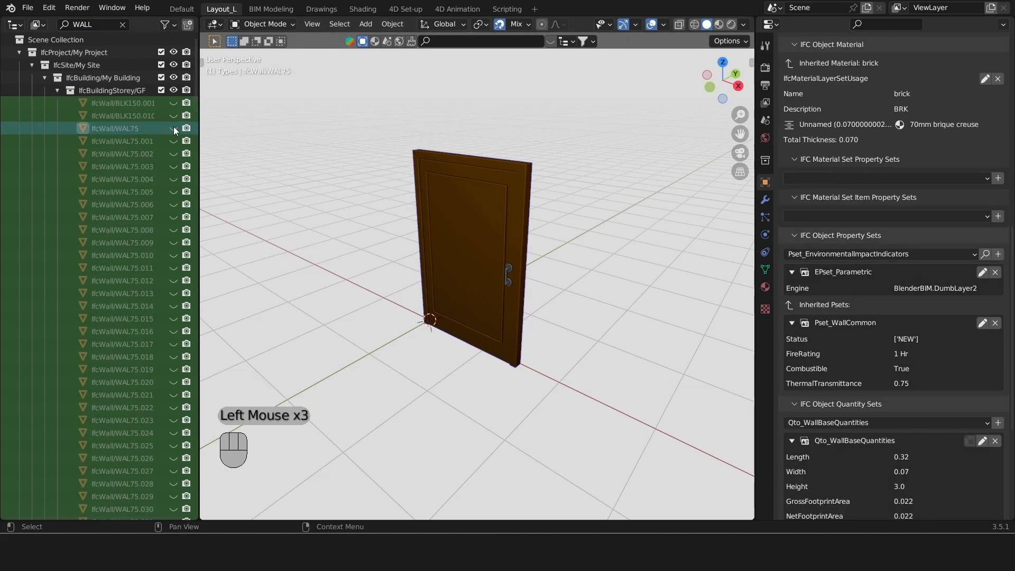
Narrow the outliner filter to WALLTY, select the IfcWallType/WAL75 wall type and unhide it.
{"action": "left_click", "coordinate": [104, 27]}
{"action": "key", "text": "End"}
{"action": "type", "text": "TYP"}
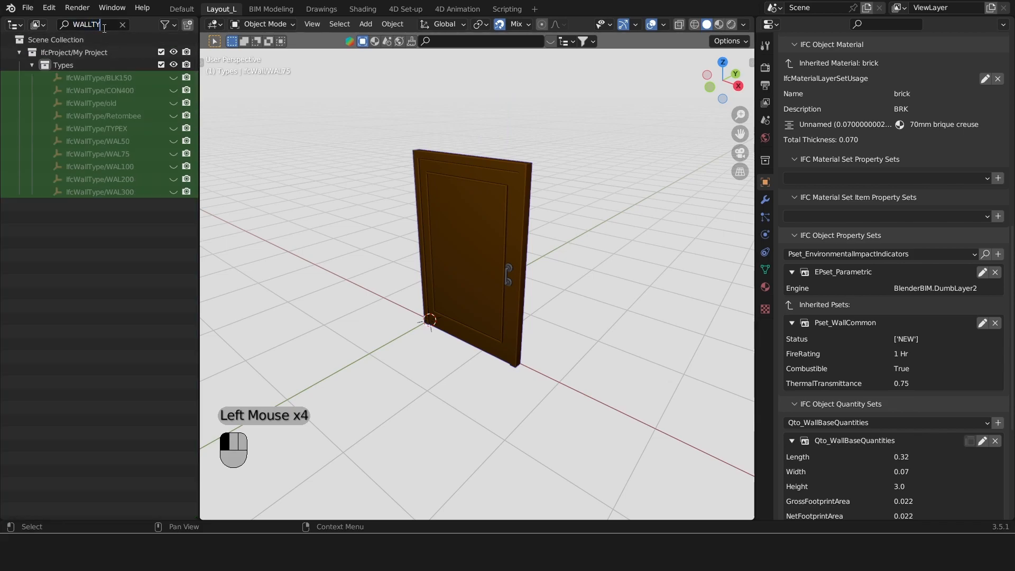
{"action": "key", "text": "BackSpace"}
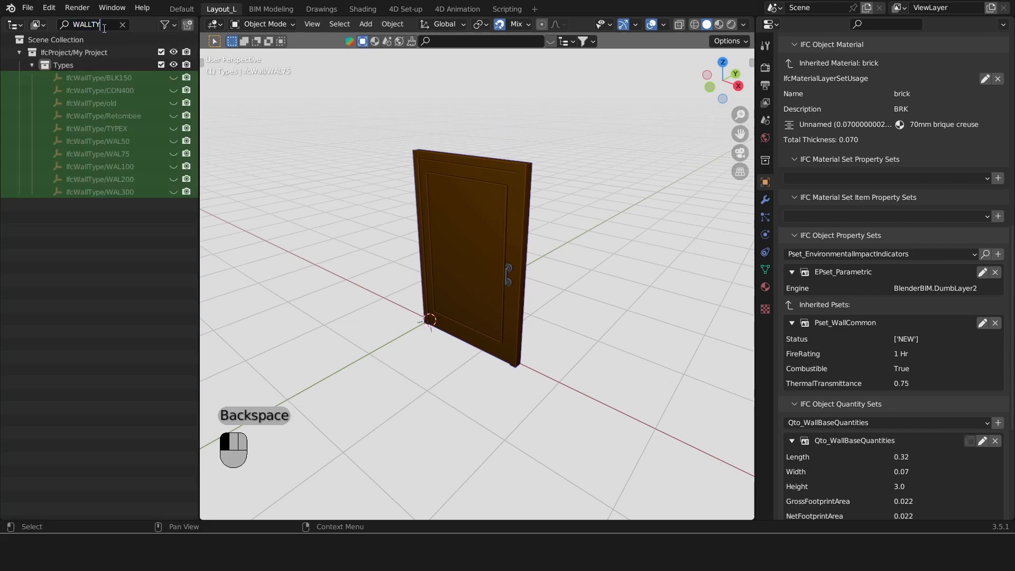
{"action": "type", "text": "E"}
{"action": "key", "text": "BackSpace"}
{"action": "left_click", "coordinate": [123, 153]}
{"action": "left_click", "coordinate": [172, 154]}
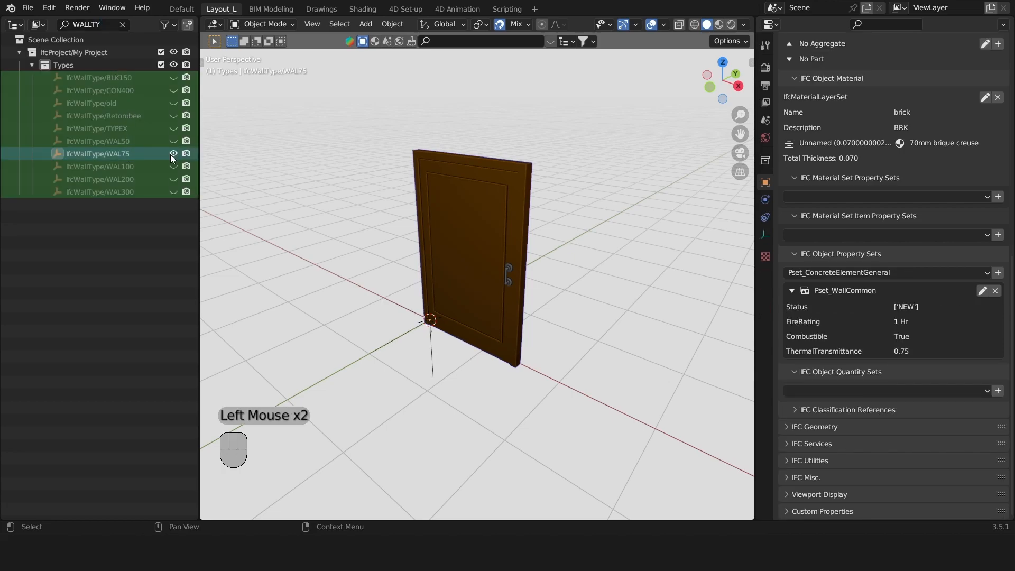
Hide the P1 door, select the WAL75 wall type's empty in the viewport and review its material layer set and Pset_WallCommon.
{"action": "left_click", "coordinate": [470, 225]}
{"action": "key", "text": "h"}
{"action": "left_click", "coordinate": [428, 288]}
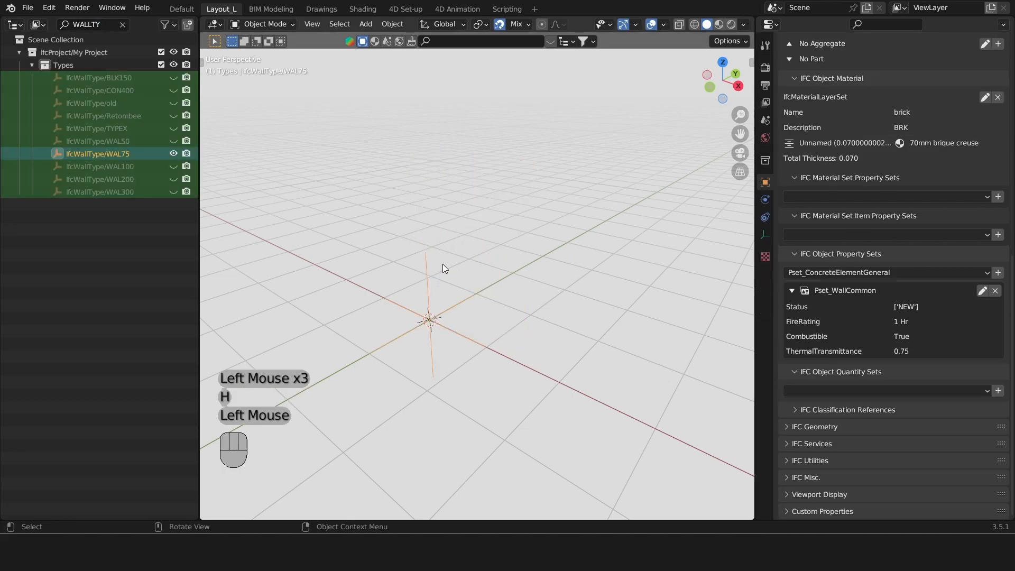
{"action": "middle_click_drag", "start_coordinate": [417, 278], "coordinate": [439, 258], "text": "shift"}
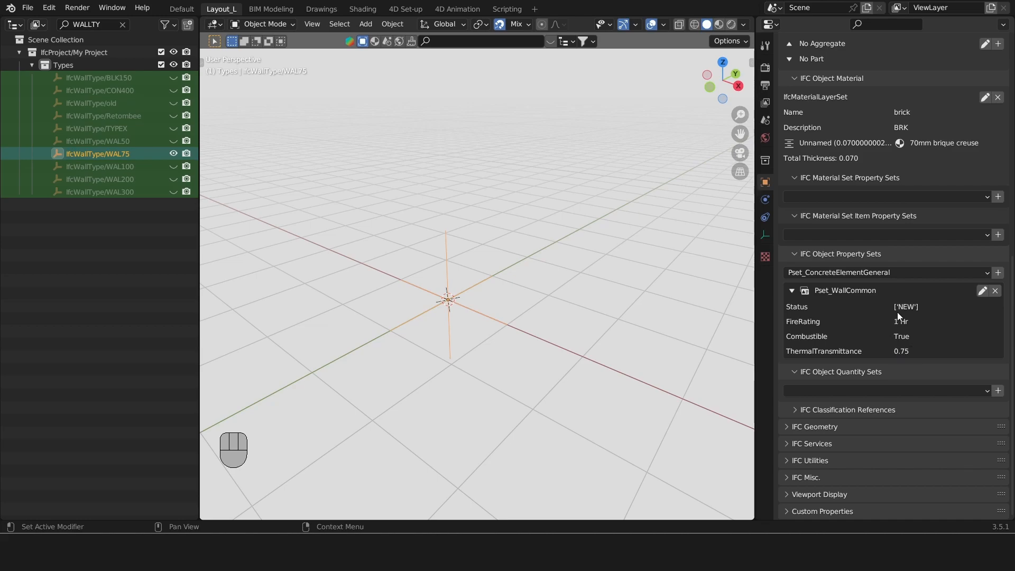
{"action": "scroll", "coordinate": [897, 313], "scroll_direction": "up", "scroll_amount": 2}
{"action": "scroll", "coordinate": [897, 312], "scroll_direction": "up", "scroll_amount": 3}
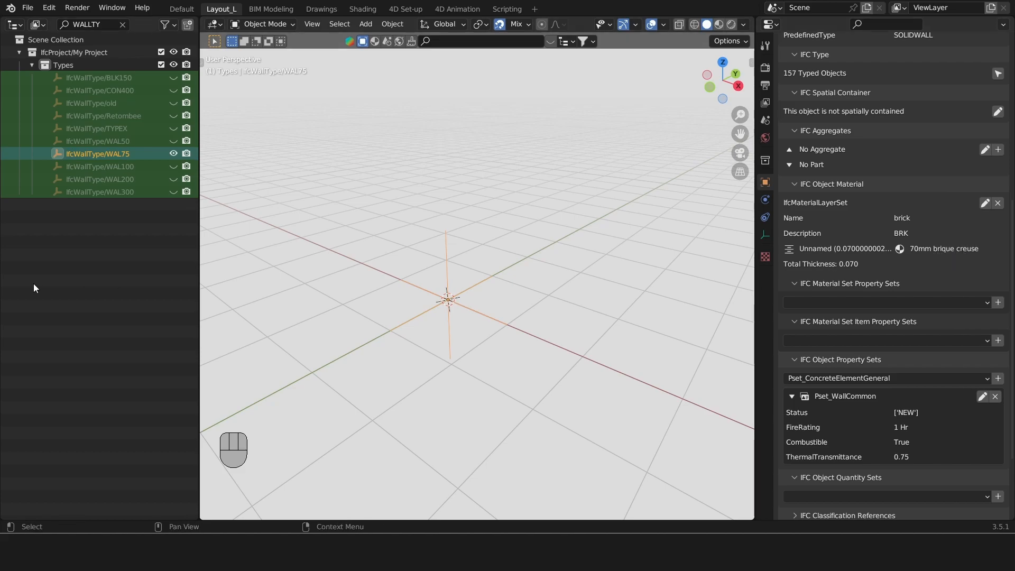
Unhide all objects in the house model and clear the WALLTY filter from the outliner.
{"action": "left_click", "coordinate": [388, 214]}
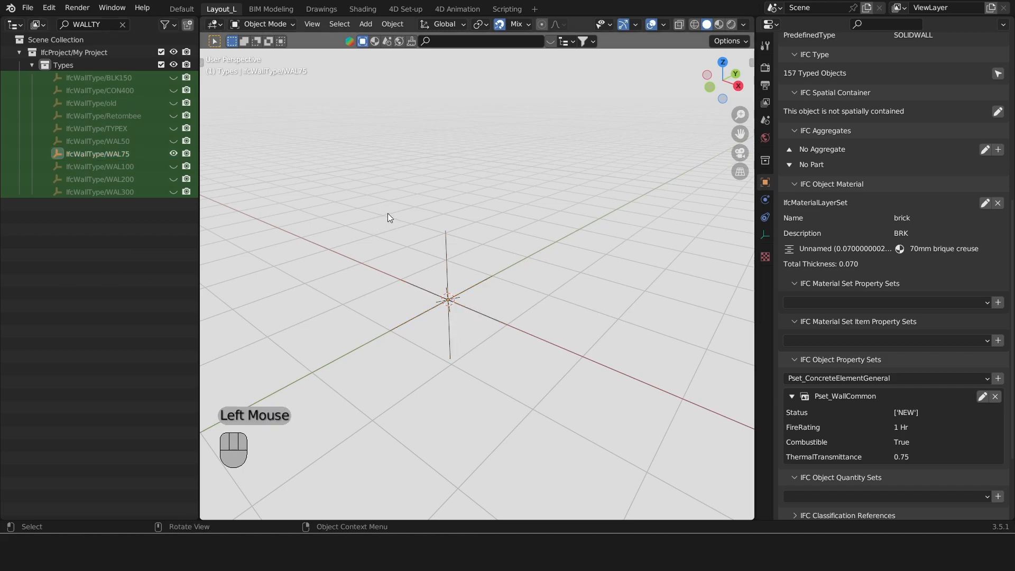
{"action": "key", "text": "alt+h"}
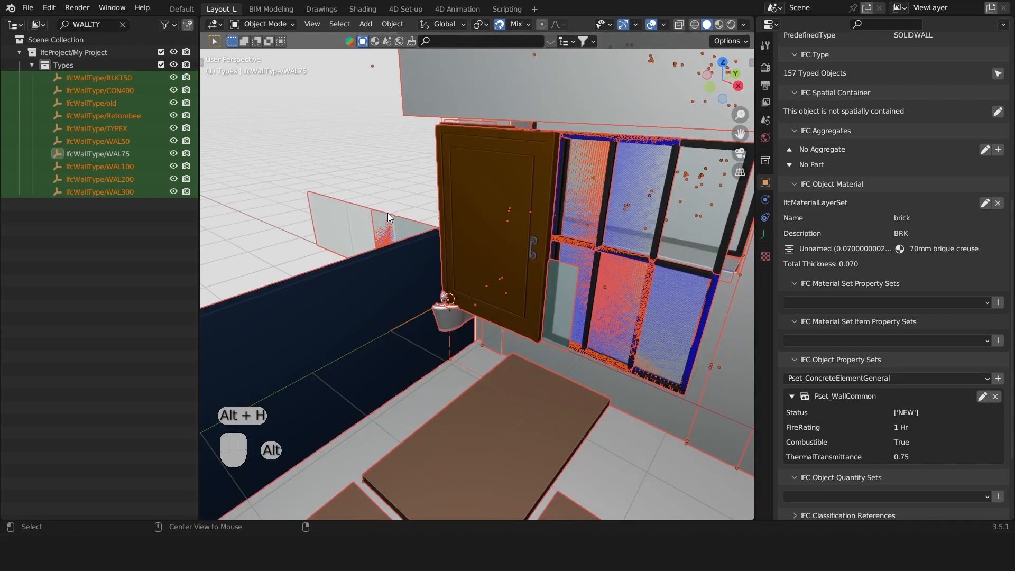
{"action": "scroll", "coordinate": [388, 213], "scroll_direction": "down", "scroll_amount": 2}
{"action": "middle_click_drag", "start_coordinate": [388, 213], "coordinate": [402, 208], "text": "shift"}
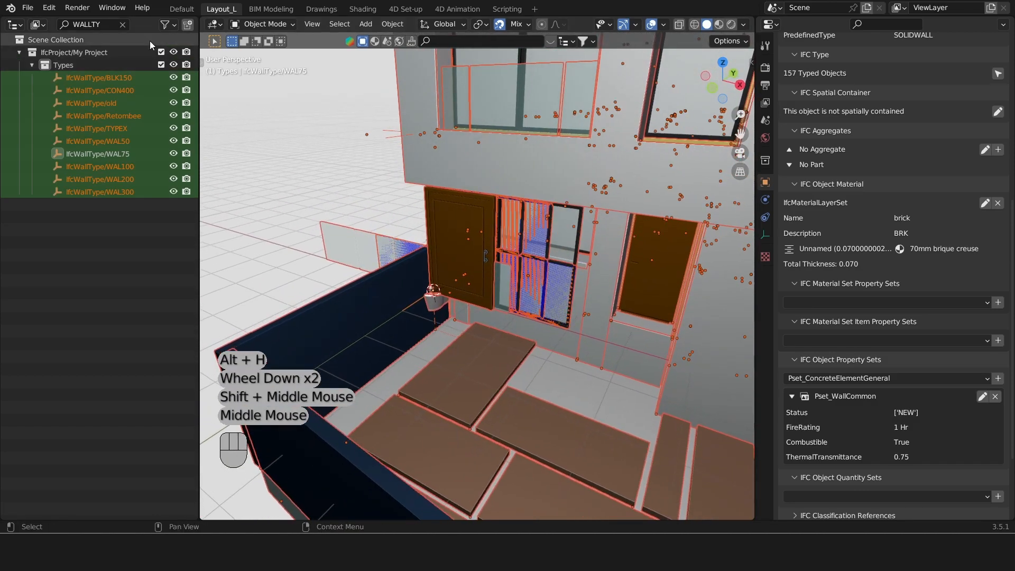
{"action": "left_click", "coordinate": [122, 25]}
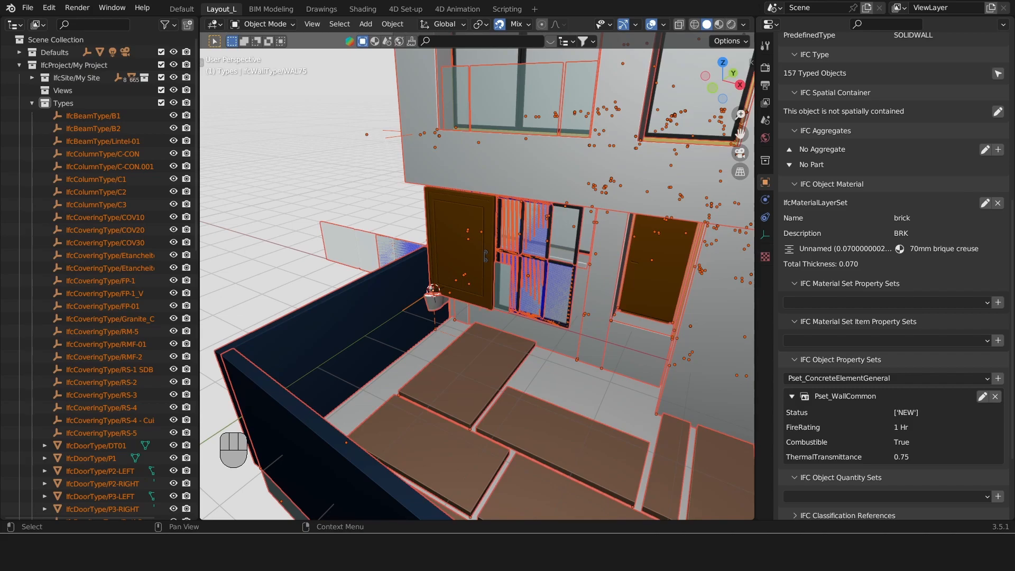
Hide and collapse the Types collection, and clear the selection of the house objects.
{"action": "left_click", "coordinate": [161, 103]}
{"action": "left_click", "coordinate": [161, 102]}
{"action": "left_click", "coordinate": [173, 103]}
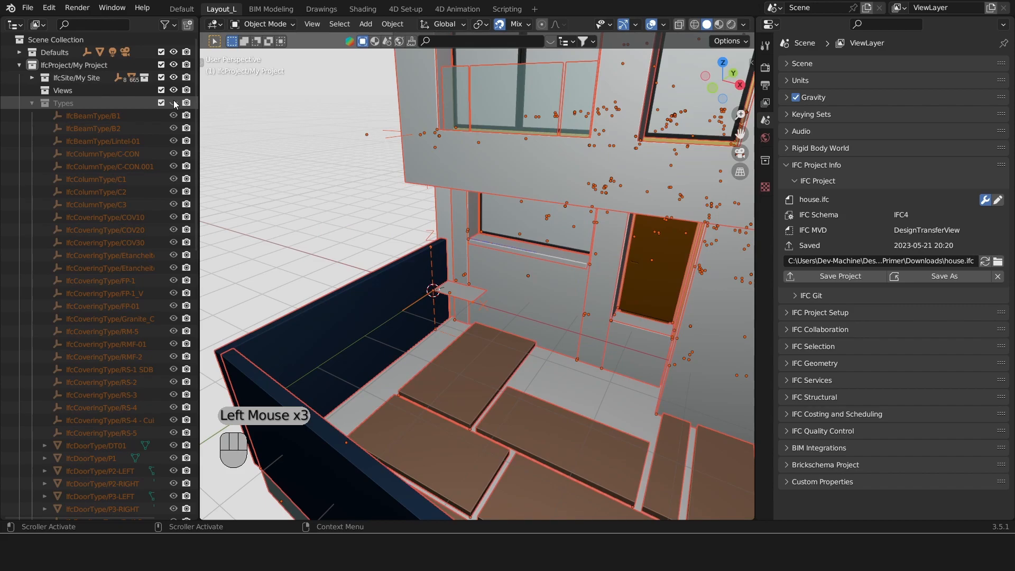
{"action": "left_click", "coordinate": [33, 102]}
{"action": "left_click", "coordinate": [221, 140]}
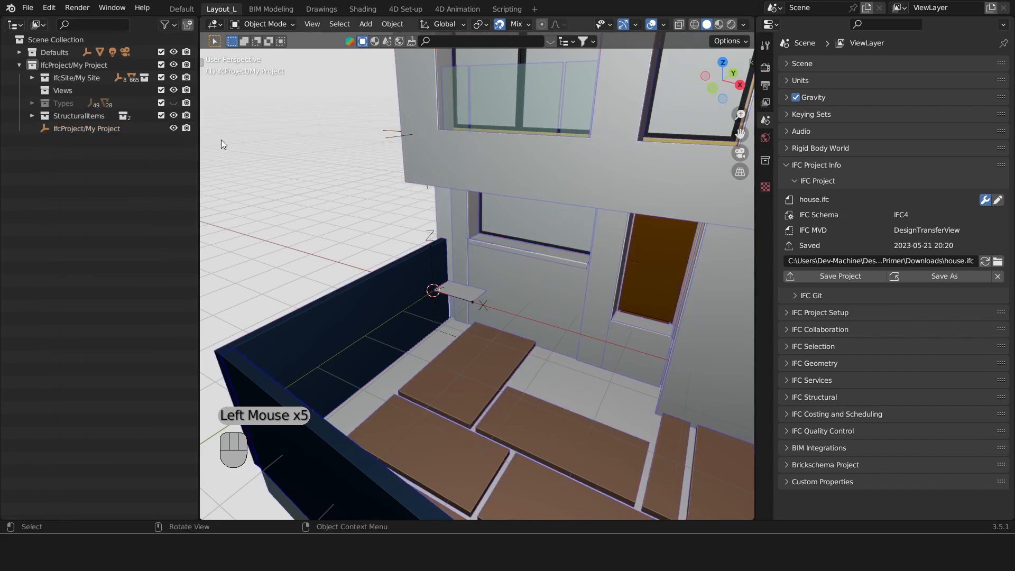
Select the door in the rooftop stair block and examine its IFC attributes, type, spatial container and material.
{"action": "scroll", "coordinate": [223, 140], "scroll_direction": "down", "scroll_amount": 2}
{"action": "middle_click_drag", "start_coordinate": [222, 140], "coordinate": [469, 210], "text": "shift"}
{"action": "scroll", "coordinate": [406, 188], "scroll_direction": "down", "scroll_amount": 1}
{"action": "scroll", "coordinate": [469, 206], "scroll_direction": "up", "scroll_amount": 2}
{"action": "mouse_move", "coordinate": [467, 152]}
{"action": "middle_mouse_down", "text": "shift"}
{"action": "mouse_move", "coordinate": [476, 179]}
{"action": "mouse_move", "coordinate": [472, 161]}
{"action": "middle_mouse_up", "text": "shift"}
{"action": "left_click", "coordinate": [473, 159]}
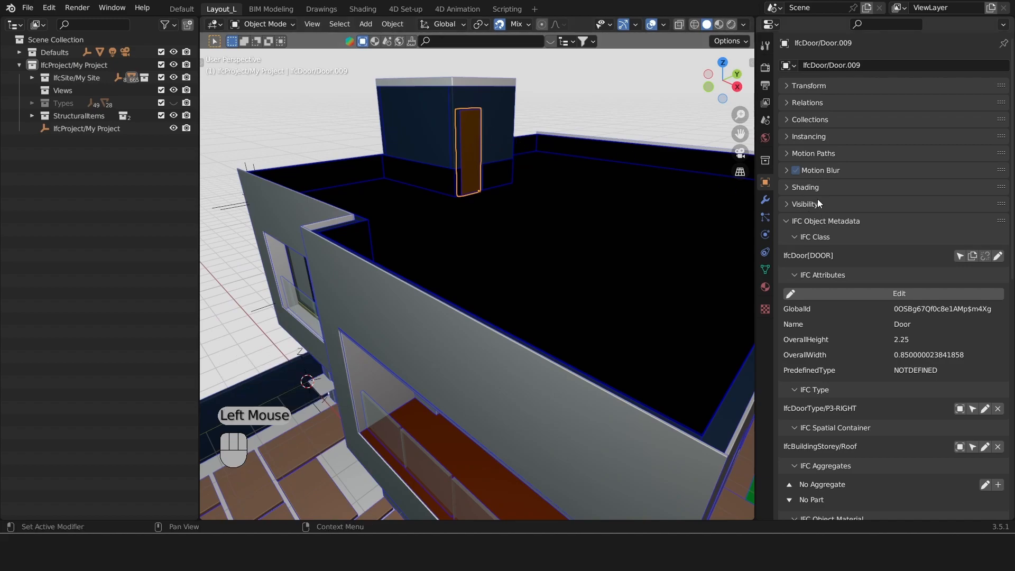
{"action": "scroll", "coordinate": [818, 200], "scroll_direction": "down", "scroll_amount": 5}
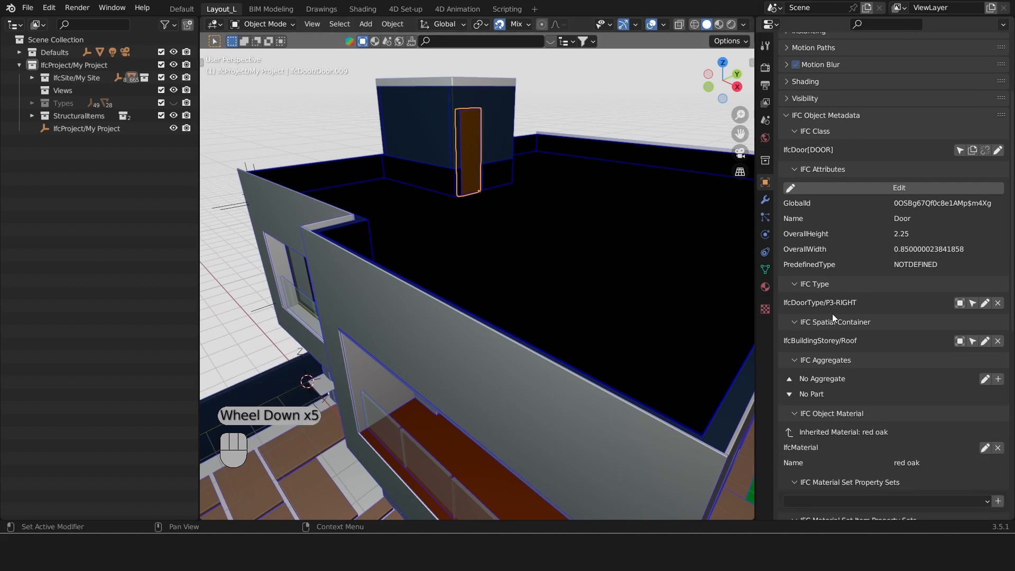
Select all doors sharing the P3-RIGHT type, isolate them in local view and return to the full model.
{"action": "scroll", "coordinate": [539, 275], "scroll_direction": "down", "scroll_amount": 2}
{"action": "middle_click_drag", "start_coordinate": [539, 275], "coordinate": [523, 274], "text": "shift"}
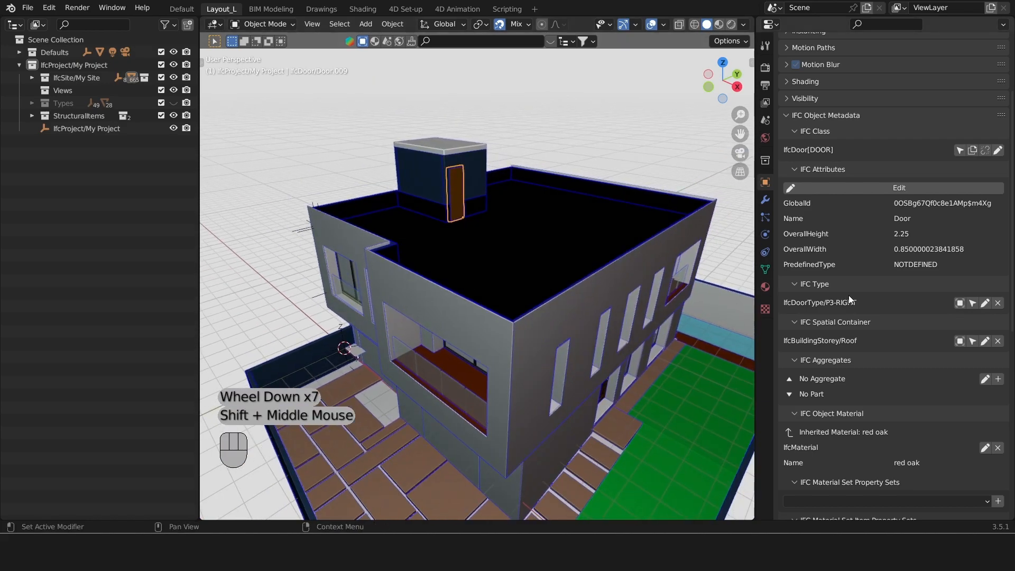
{"action": "left_click", "coordinate": [973, 303]}
{"action": "middle_click_drag", "start_coordinate": [517, 292], "coordinate": [510, 294]}
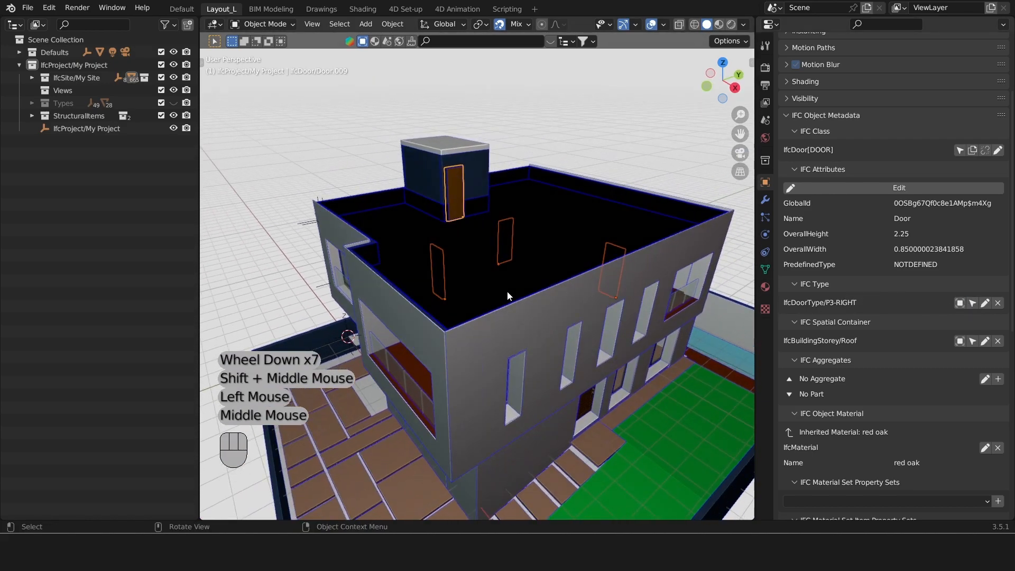
{"action": "key", "text": "KP_Divide"}
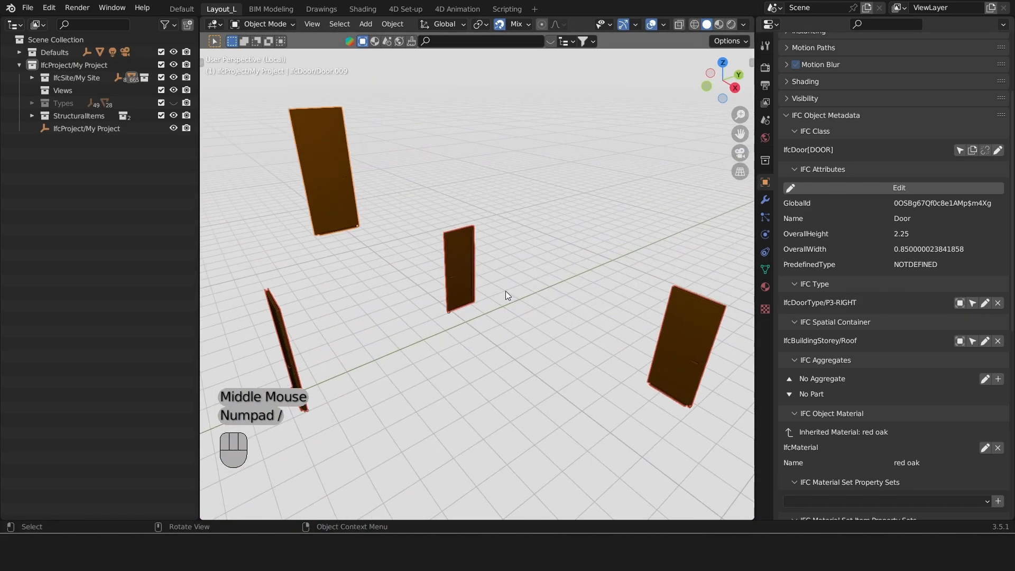
{"action": "key", "text": "KP_Divide"}
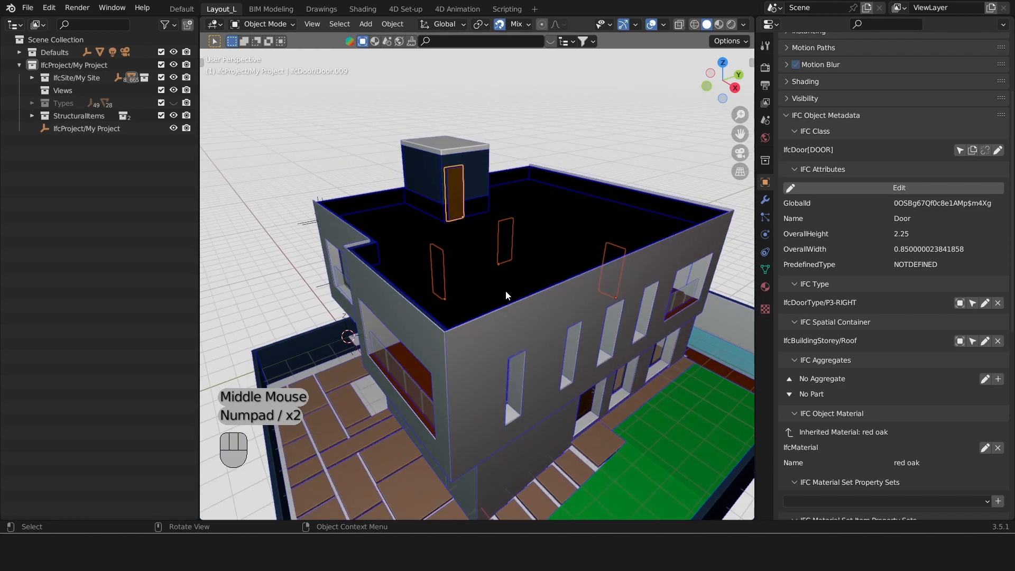
Select the IfcDoorType/P3-RIGHT type from the door's IFC type data and examine its attributes, material and property sets.
{"action": "left_click", "coordinate": [961, 306]}
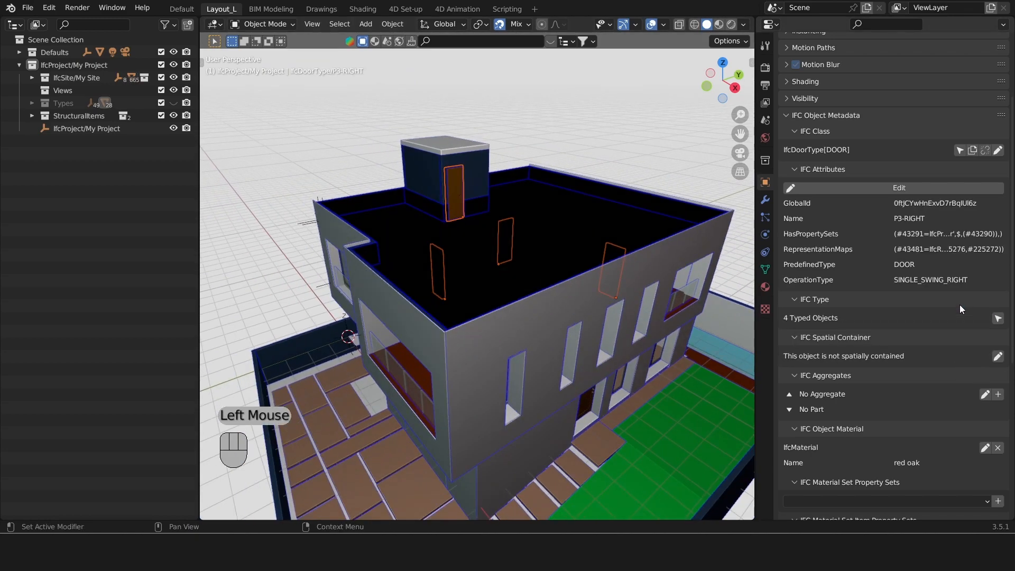
{"action": "scroll", "coordinate": [952, 307], "scroll_direction": "up", "scroll_amount": 2}
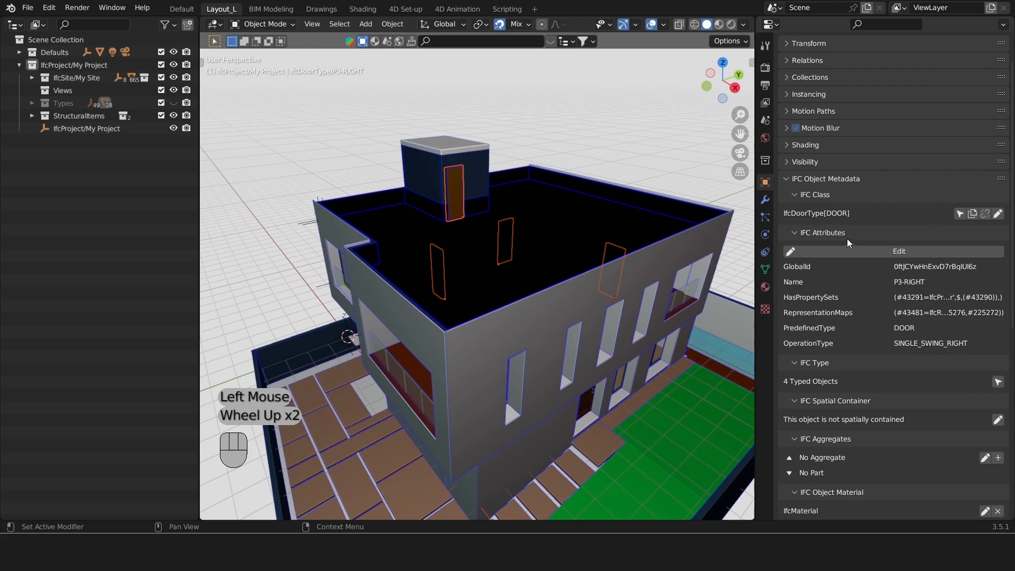
{"action": "scroll", "coordinate": [857, 219], "scroll_direction": "down", "scroll_amount": 2}
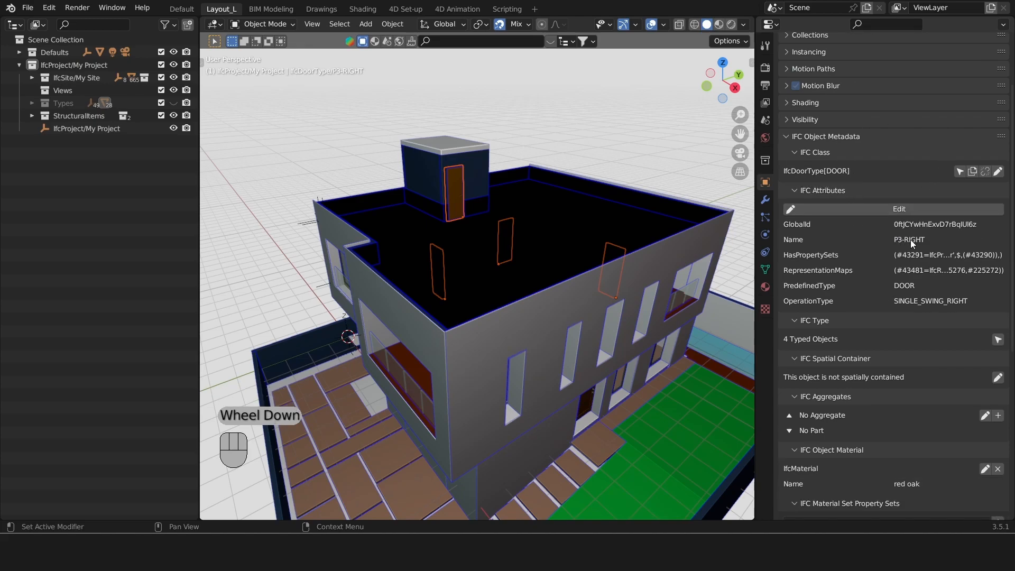
{"action": "scroll", "coordinate": [897, 205], "scroll_direction": "down", "scroll_amount": 8}
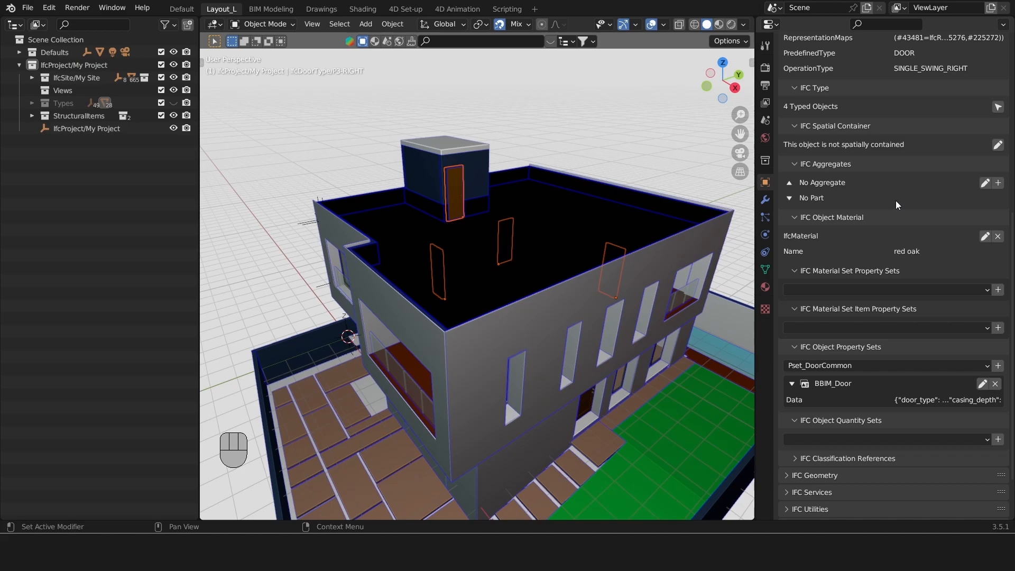
Reselect the rooftop door and review its inherited material, inherited BBIM_Door property set, Qto_DoorBaseQuantities and classification references.
{"action": "left_click", "coordinate": [458, 184]}
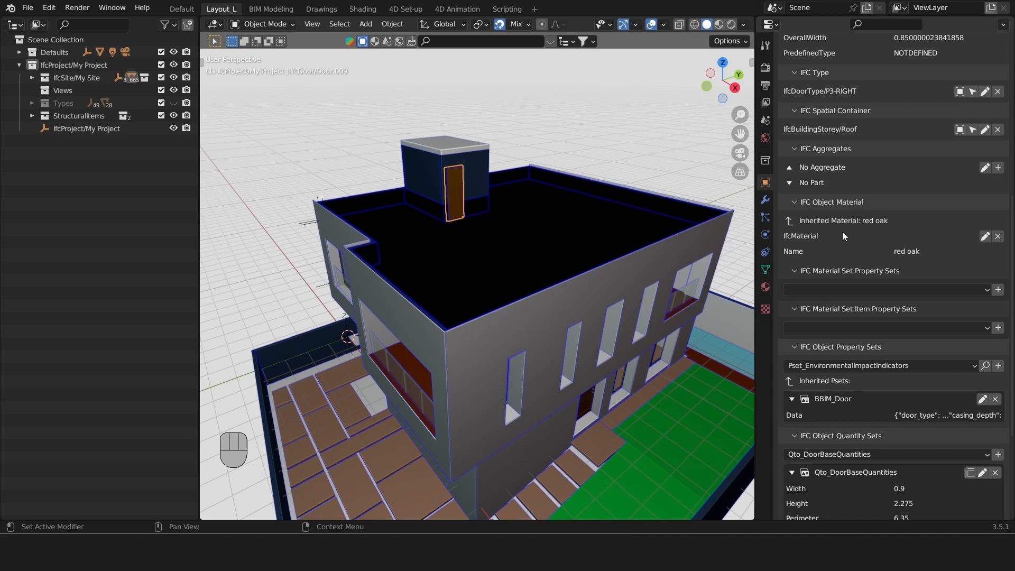
{"action": "middle_click_drag", "start_coordinate": [634, 212], "coordinate": [608, 199]}
{"action": "scroll", "coordinate": [560, 171], "scroll_direction": "up", "scroll_amount": 2}
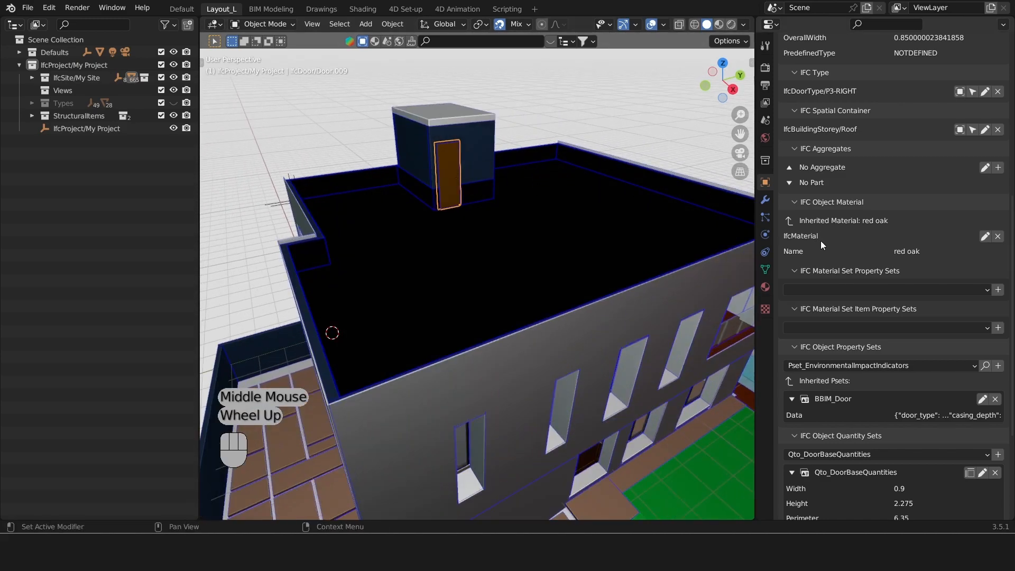
{"action": "scroll", "coordinate": [836, 229], "scroll_direction": "down", "scroll_amount": 2}
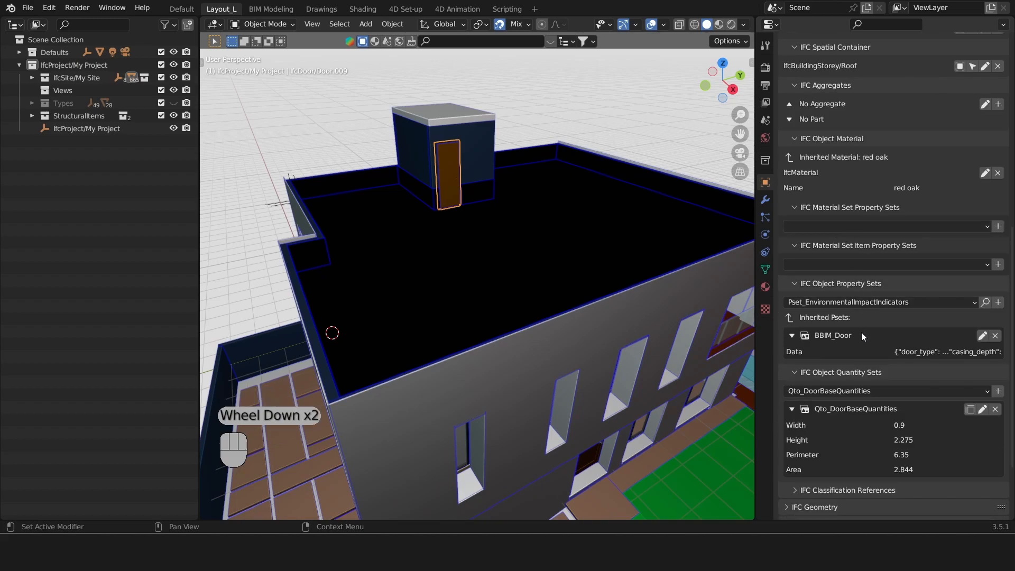
{"action": "scroll", "coordinate": [861, 332], "scroll_direction": "up", "scroll_amount": 7}
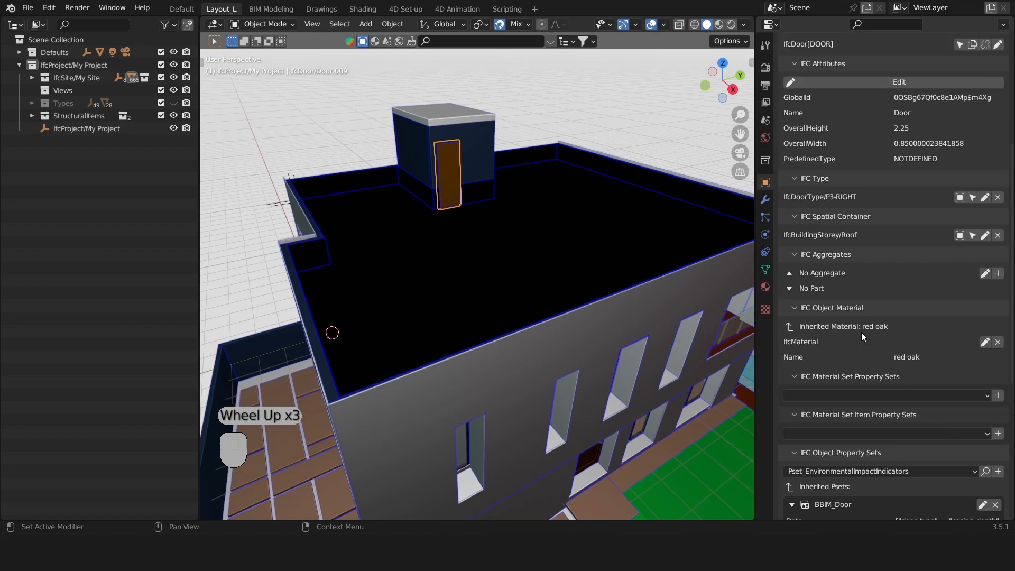
{"action": "scroll", "coordinate": [840, 312], "scroll_direction": "down", "scroll_amount": 8}
{"action": "scroll", "coordinate": [839, 312], "scroll_direction": "up", "scroll_amount": 3}
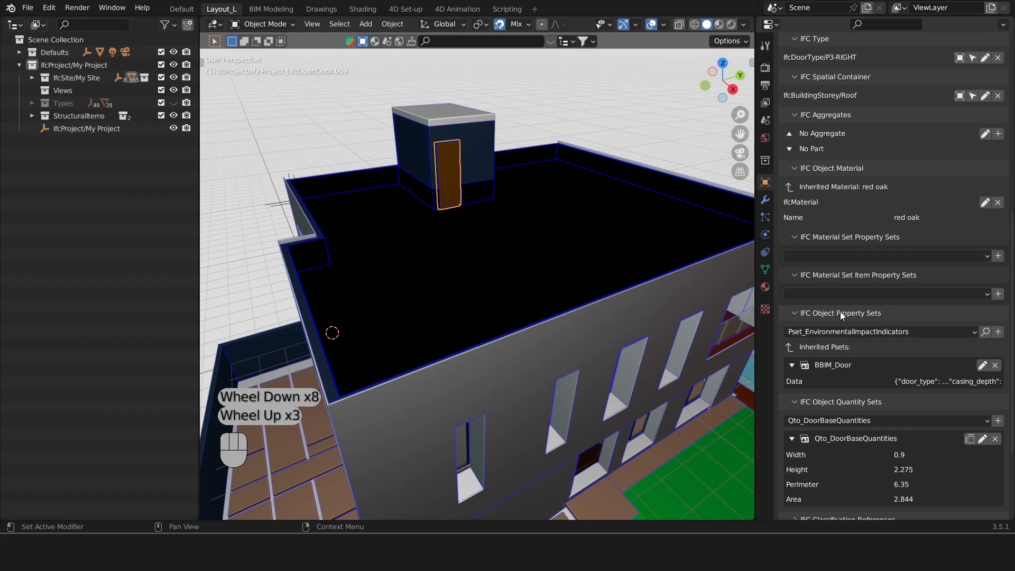
{"action": "scroll", "coordinate": [840, 312], "scroll_direction": "down", "scroll_amount": 2}
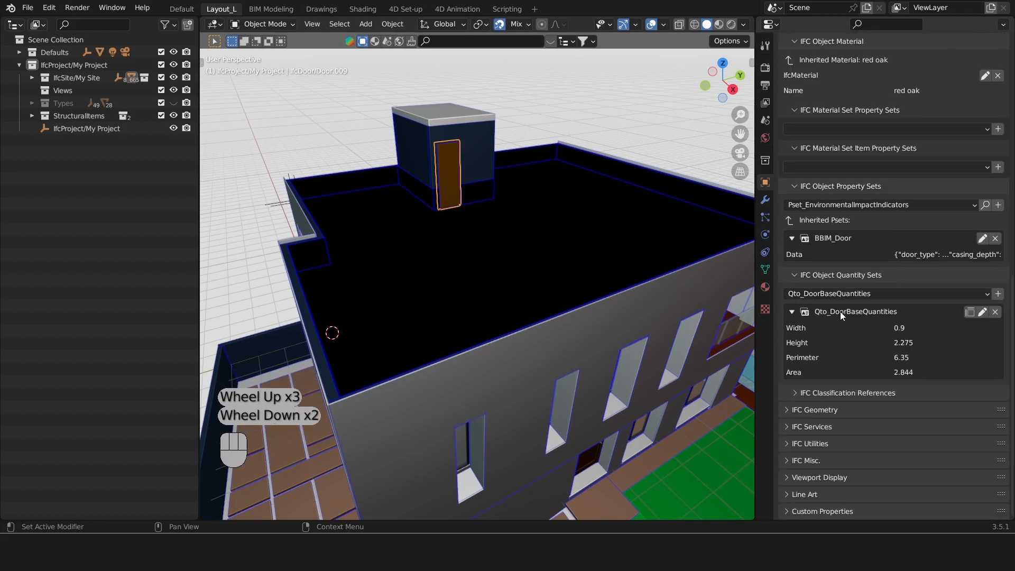
{"action": "left_click", "coordinate": [896, 393]}
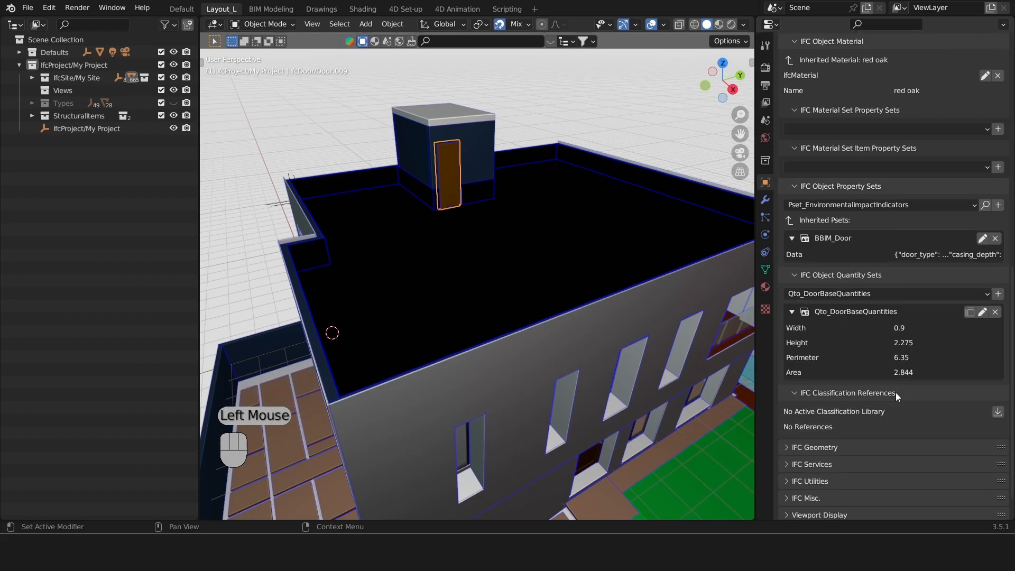